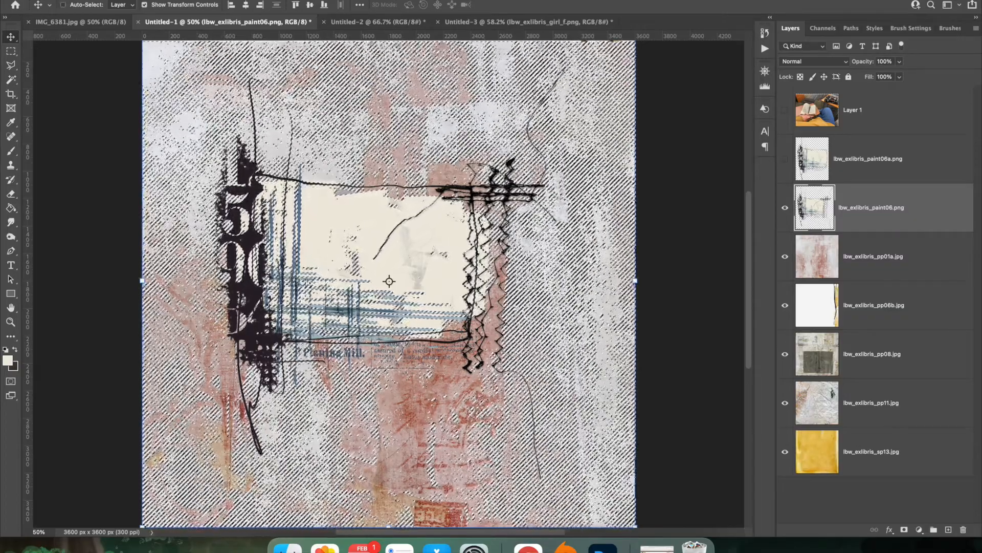
- Copy the selected cream area of the lbw_exlibris_paint06.png layer to a new layer and compare it with the original
key("super+j")
key("super+k")
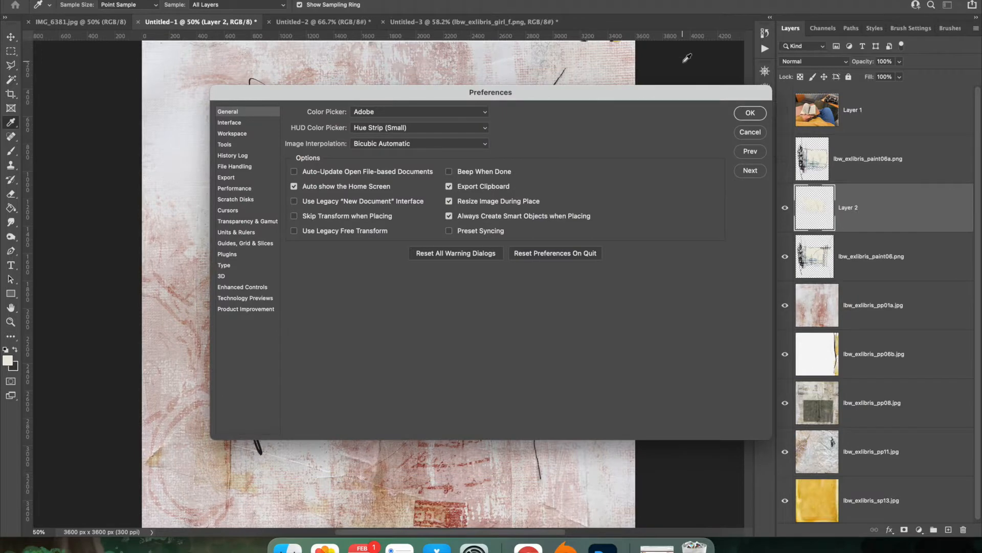
left_click(750, 132)
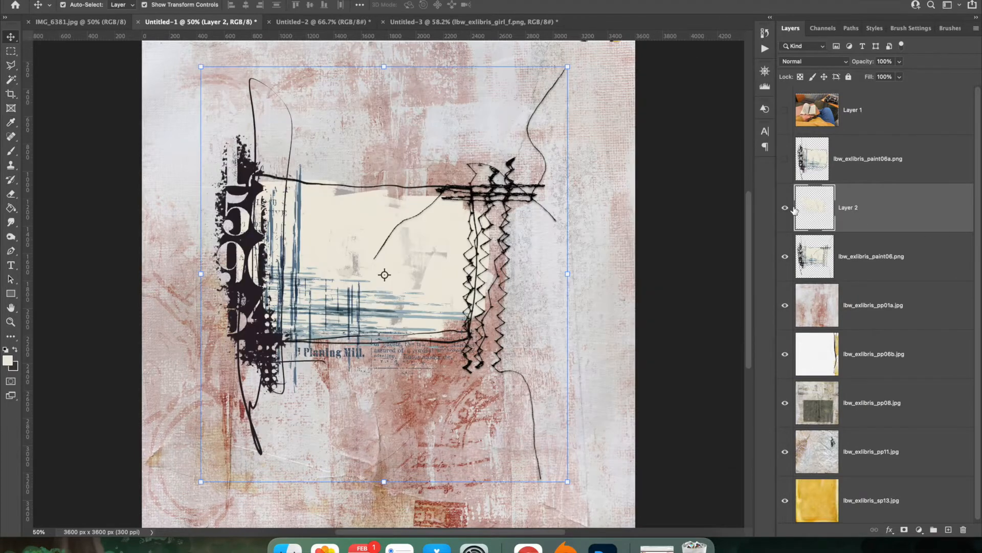
left_click(785, 257)
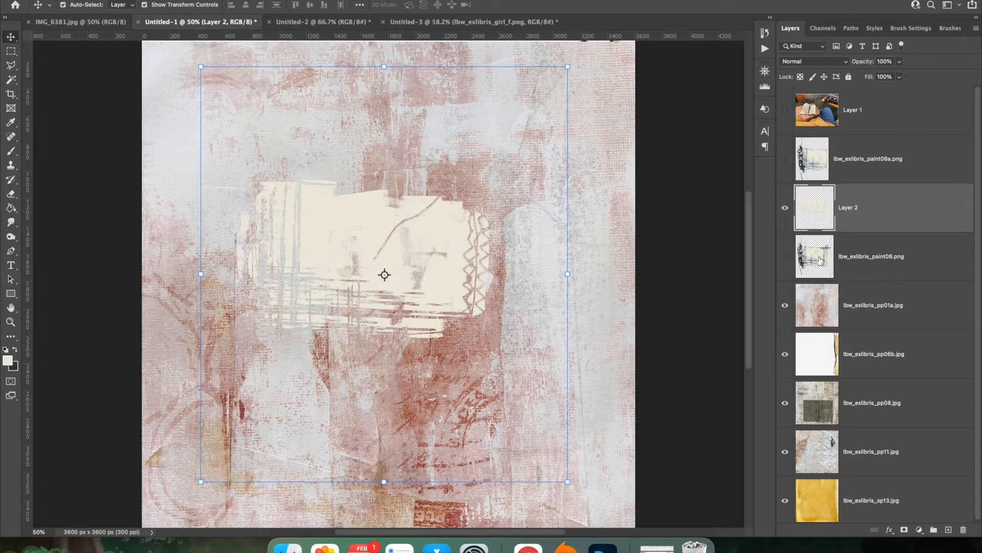
left_click(785, 257)
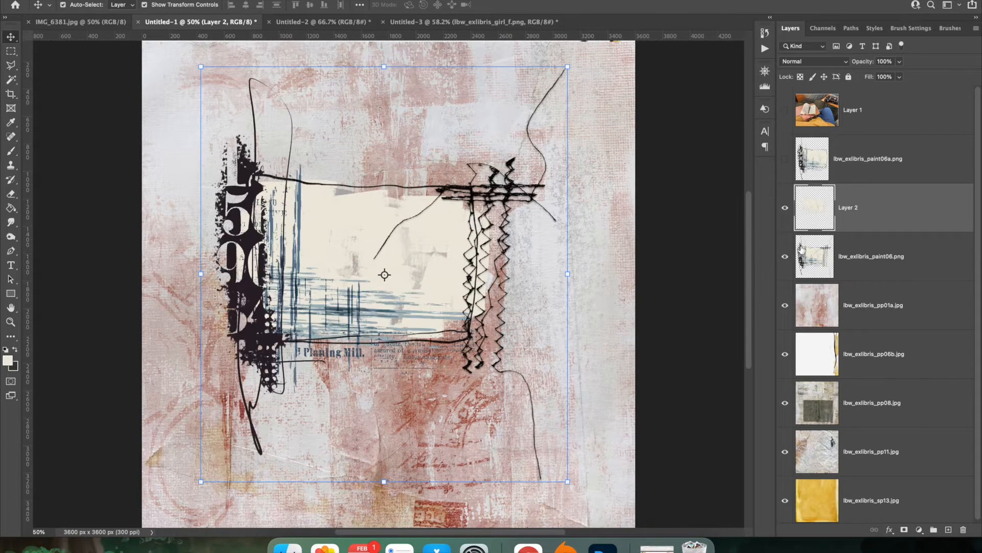
- Load Layer 2's outline as a selection and expand it by 2 pixels
left_click(825, 215, "super")
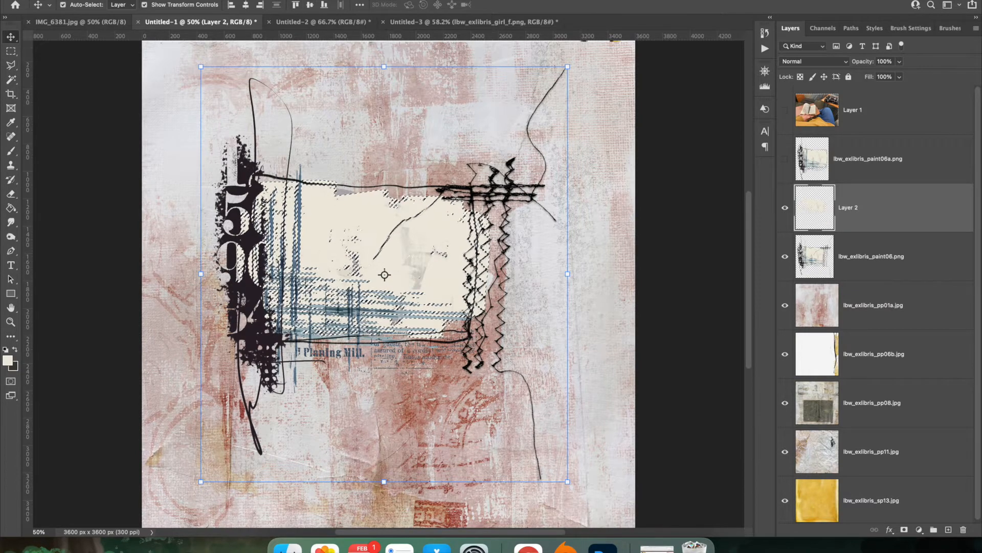
left_click(219, 0)
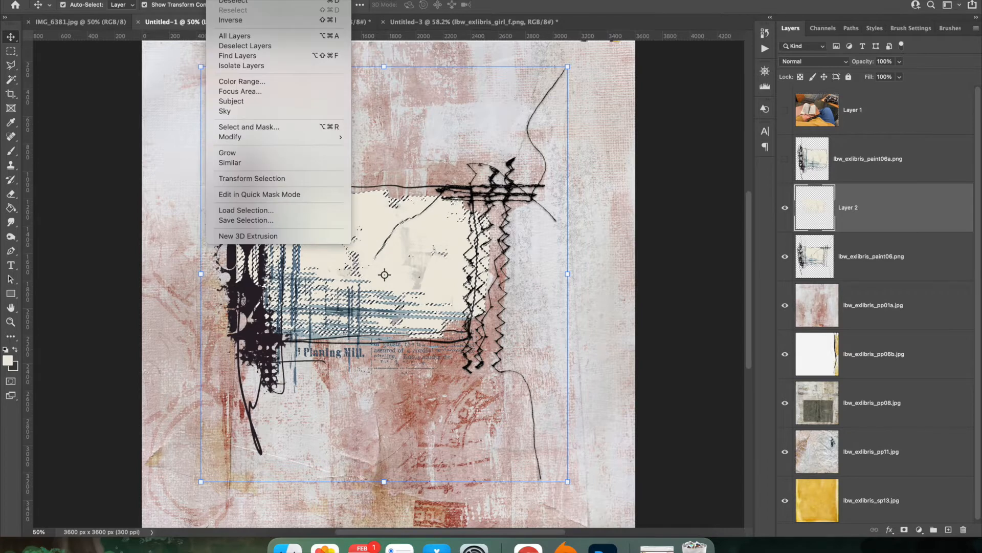
mouse_move(299, 139)
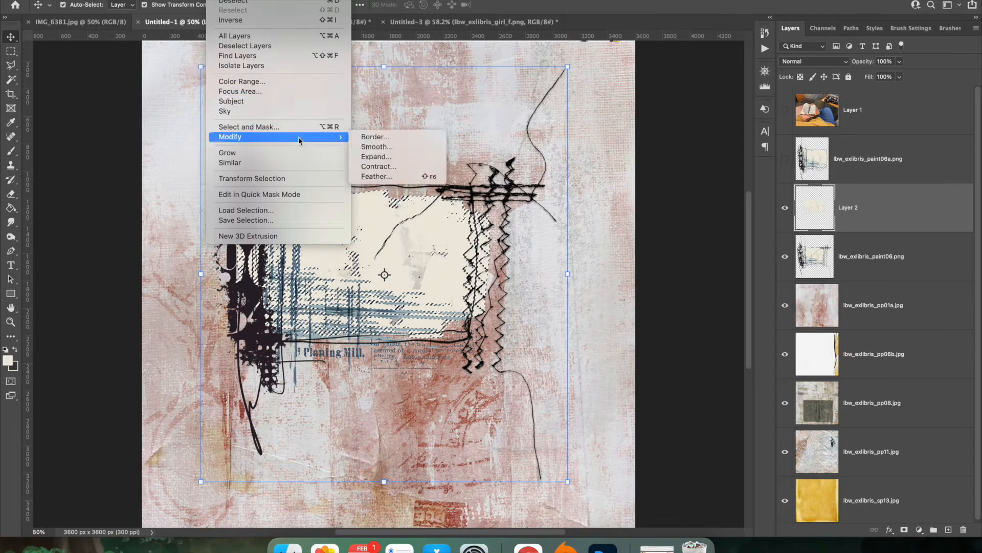
left_click(392, 159)
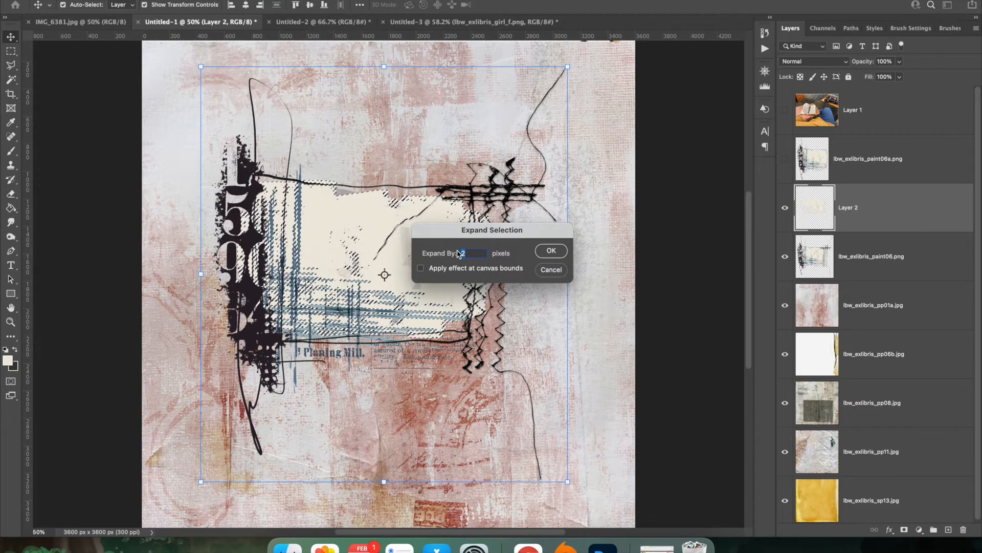
left_click(550, 251)
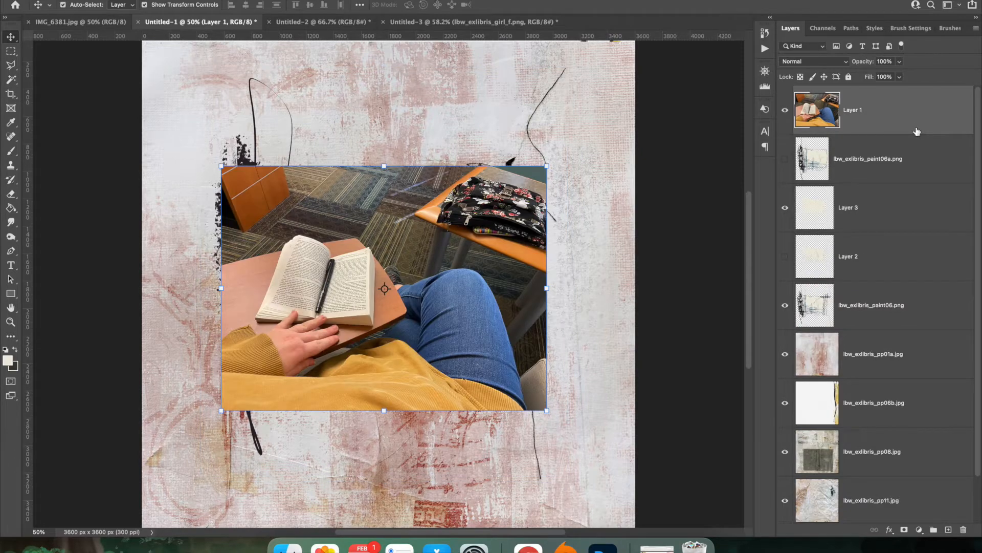
- Place the photo directly above Layer 3, clip it to that layer, and enlarge and reposition it so the book fills the shape
left_click_drag(917, 131, 906, 172)
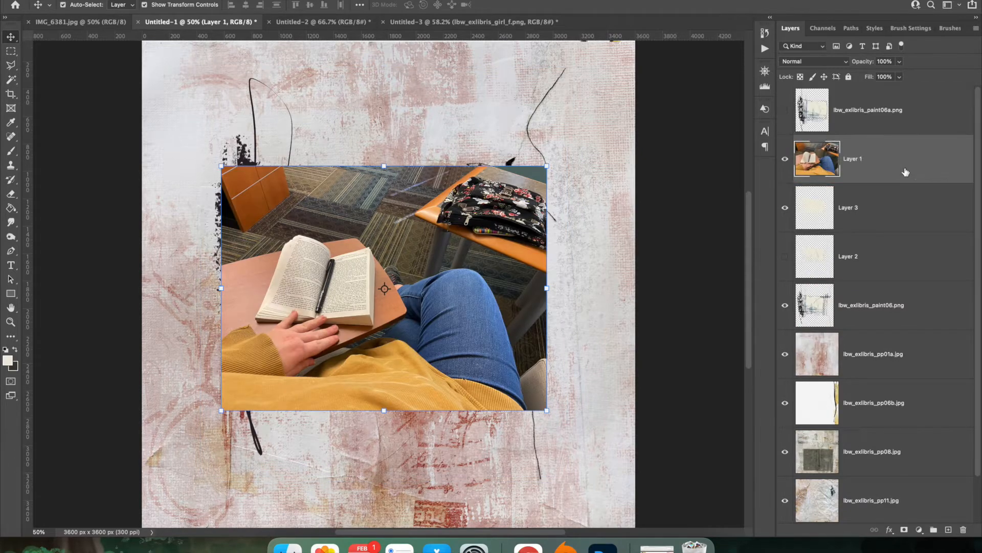
key("super+alt+g")
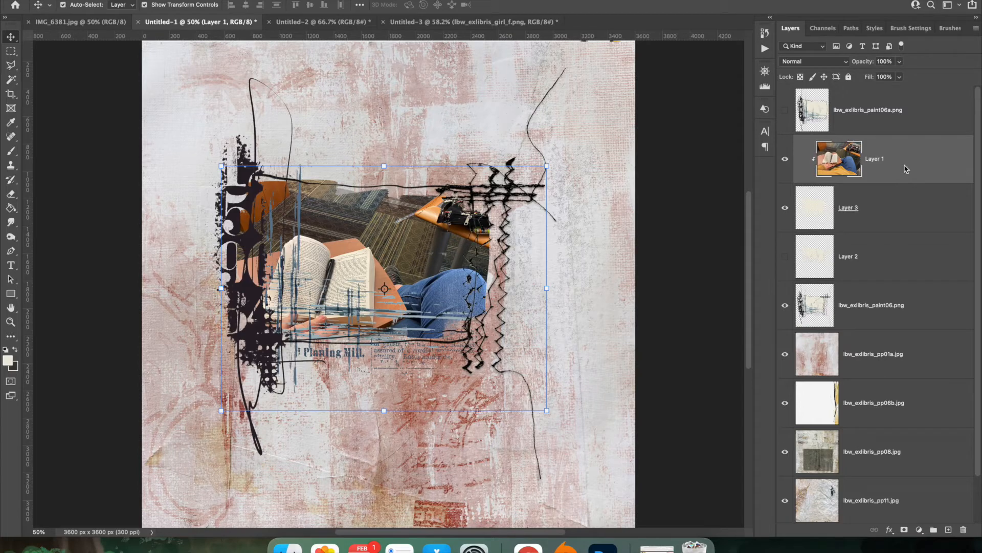
left_click_drag(419, 262, 469, 226)
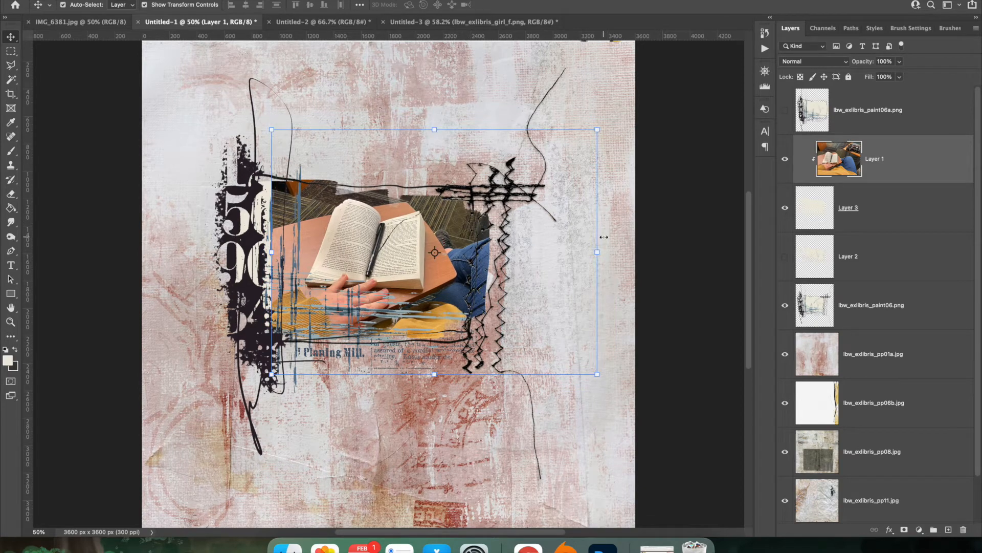
mouse_move(604, 237)
left_mouse_down()
mouse_move(602, 250)
mouse_move(614, 252)
left_mouse_up()
left_click_drag(504, 262, 481, 262)
key("Return")
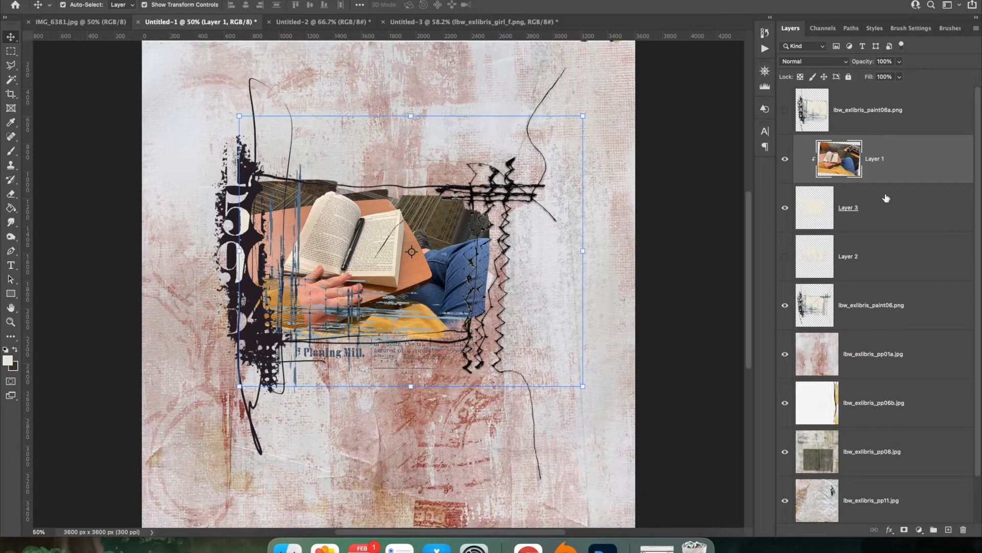
- Place Layer 1 and Layer 3 beneath Layer 2 in the stack and merge them into one layer
left_click(886, 198, "shift")
left_click_drag(895, 168, 890, 252)
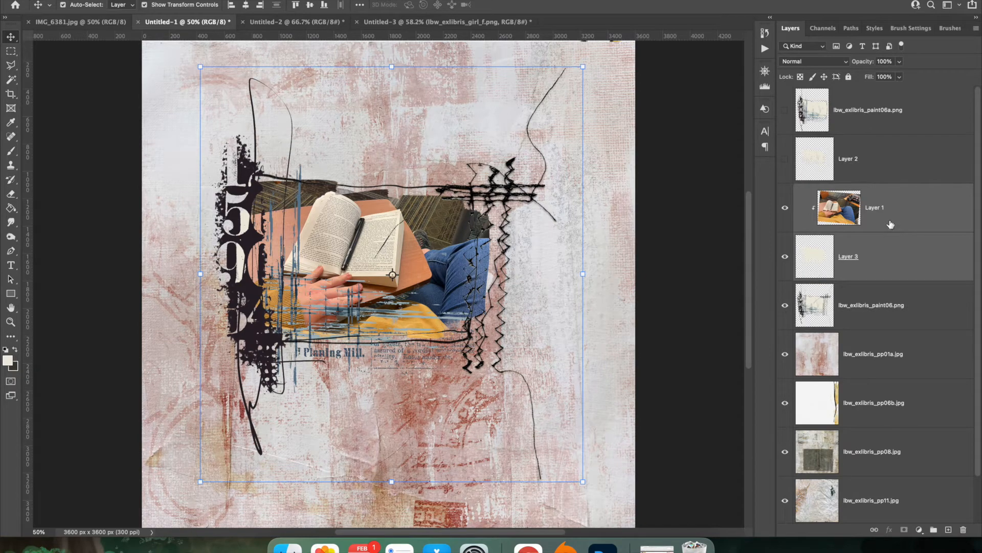
key("super+e")
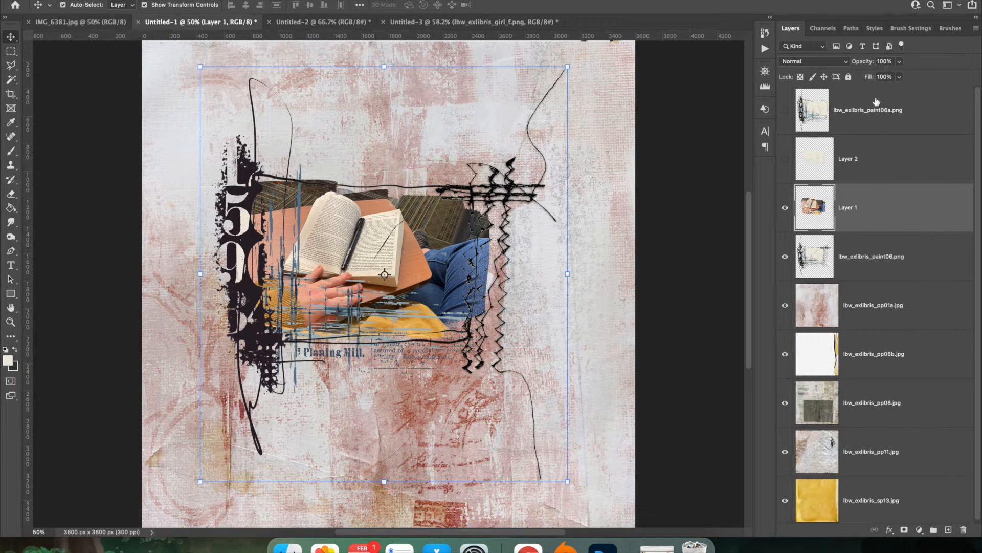
- Set the merged photo layer's blend mode to Multiply and add a duplicate of it in Soft Light mode
left_click(829, 63)
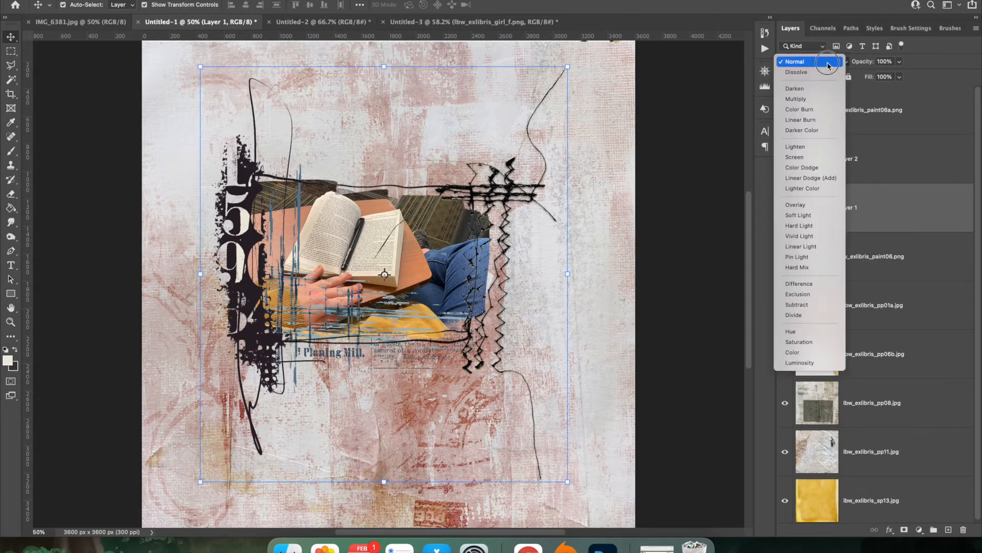
left_click(825, 103)
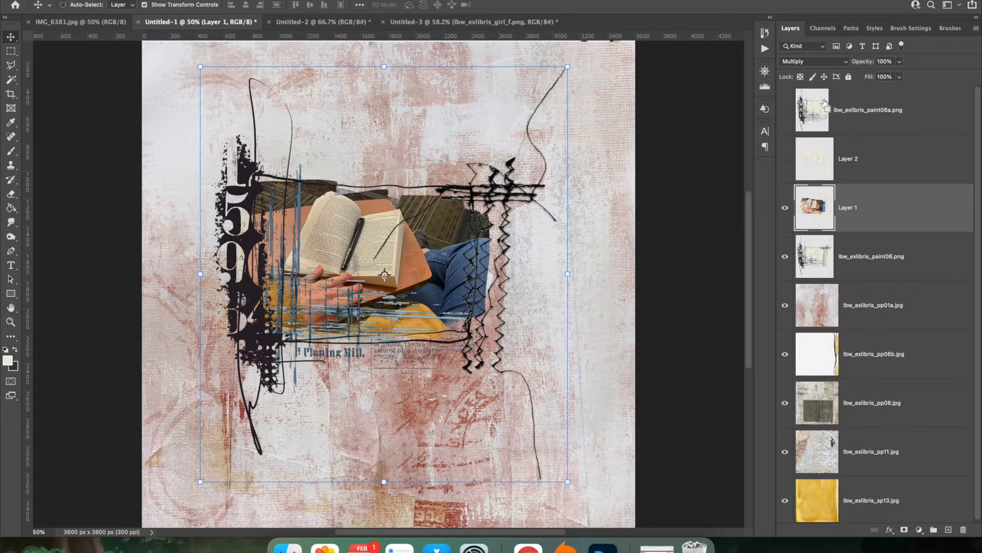
key("super+j")
left_click(835, 62)
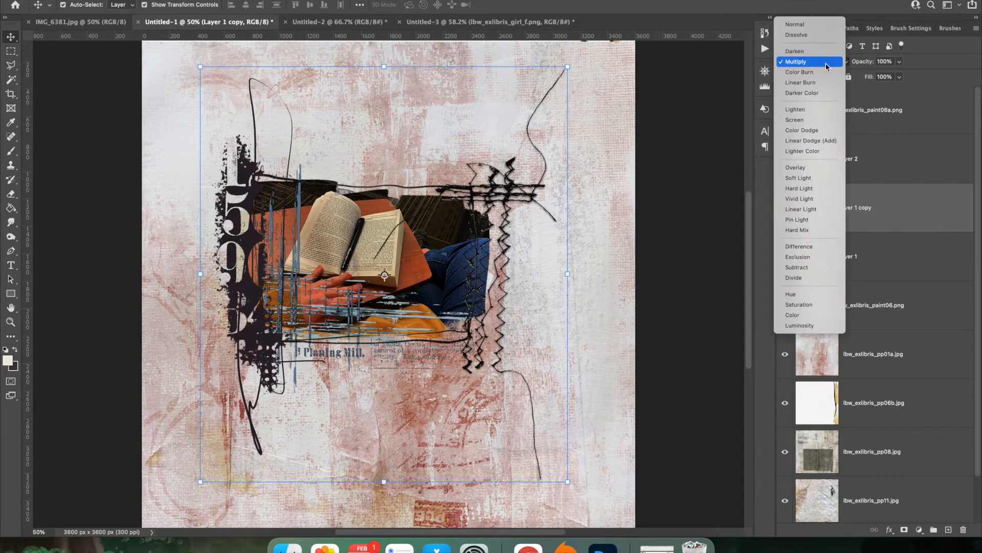
left_click(820, 179)
- Set Layer 1's fill to 71% and merge it with Layer 1 copy and lbw_exlibris_paint06.png
left_click(894, 267)
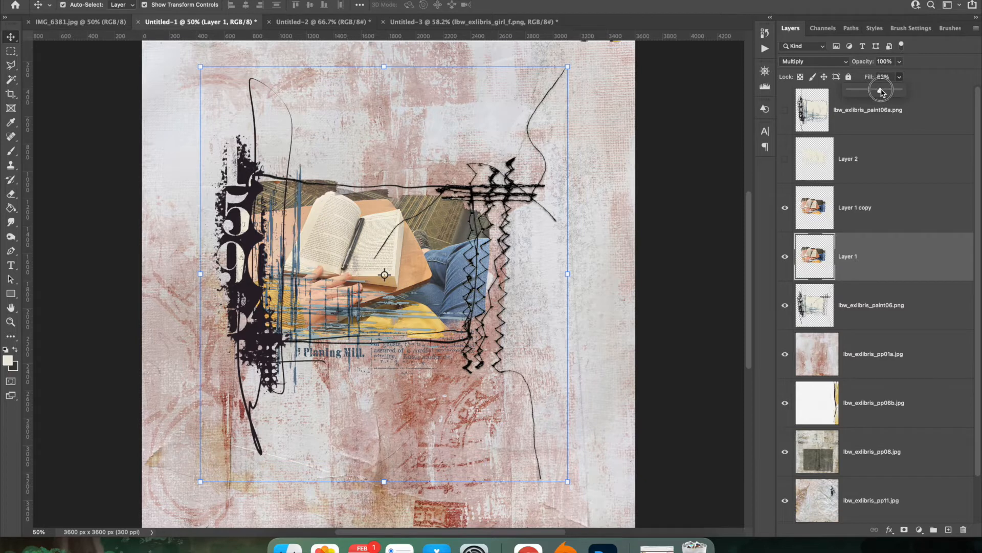
left_click_drag(881, 91, 887, 92)
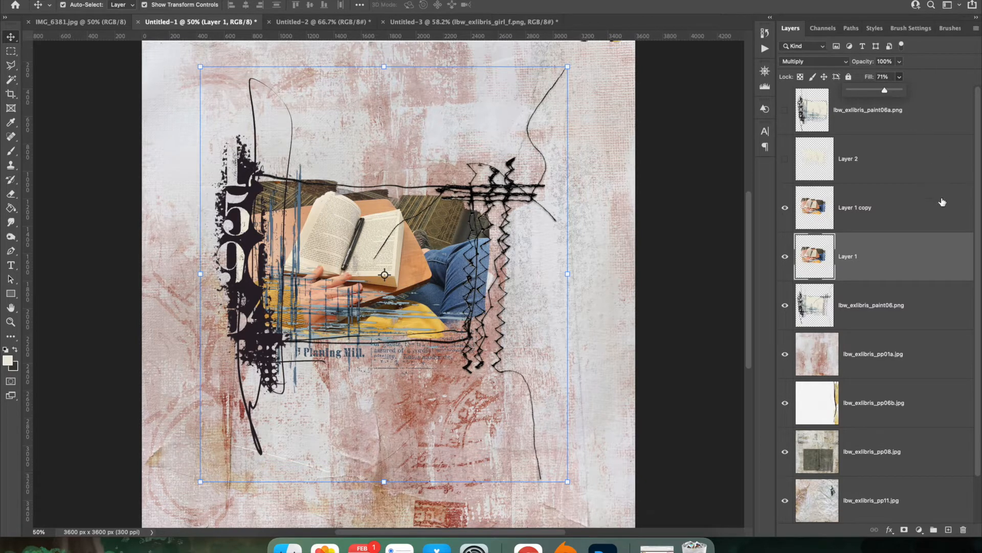
left_click(908, 290)
left_click(893, 223, "shift")
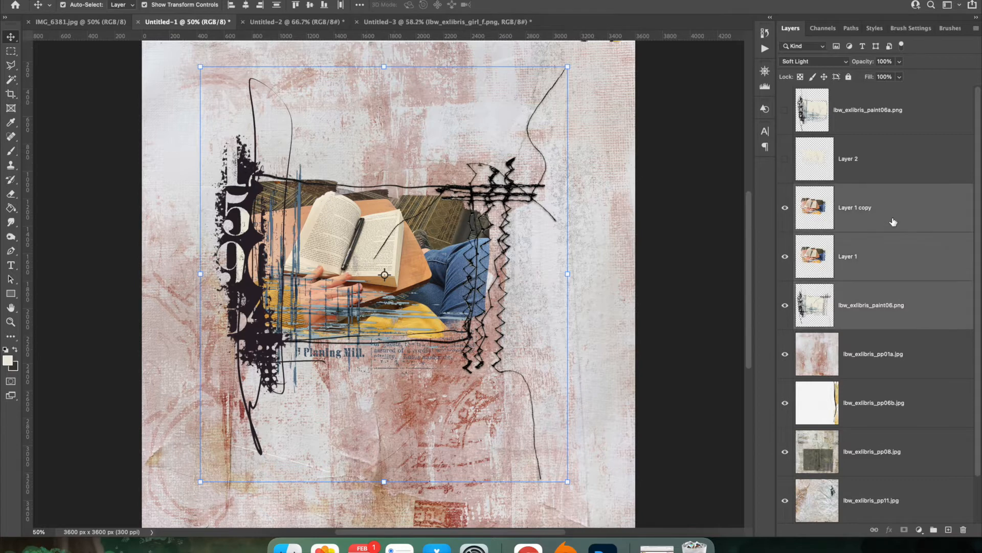
key("super+e")
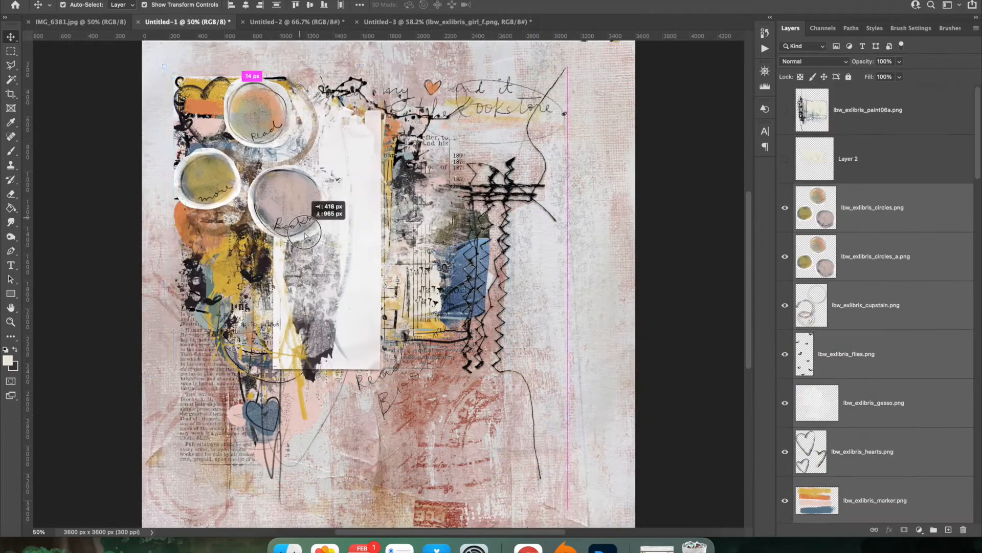
- Hide all the newly added lbw_exlibris element layers
left_click(169, 1)
left_click(203, 264)
left_click(901, 215)
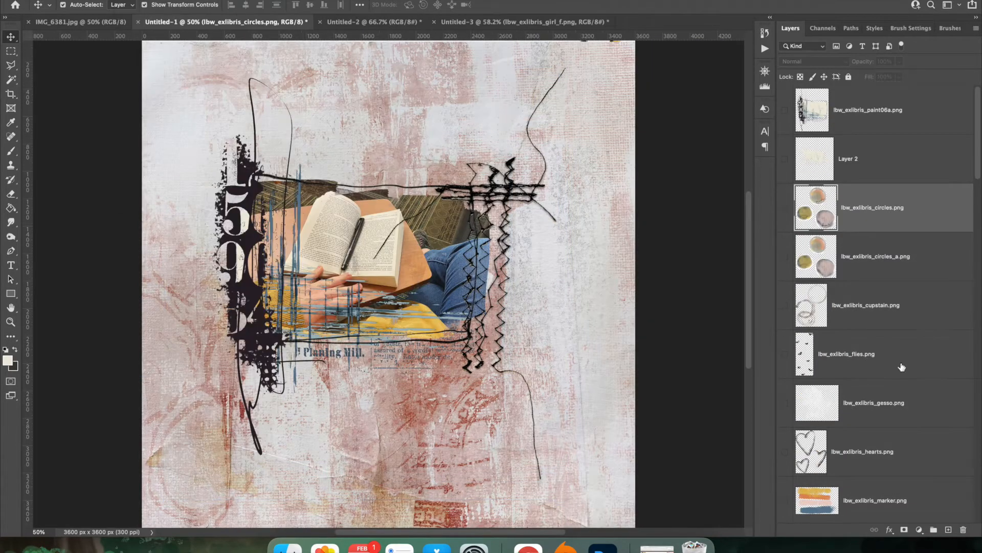
- Show the gesso layer over the photo's left edge and place a duplicate at its right side, behind the photo layer
left_click(785, 404)
left_click(859, 403)
left_click_drag(331, 143, 252, 257)
left_click_drag(231, 319, 474, 239, "alt")
left_click_drag(894, 409, 894, 308)
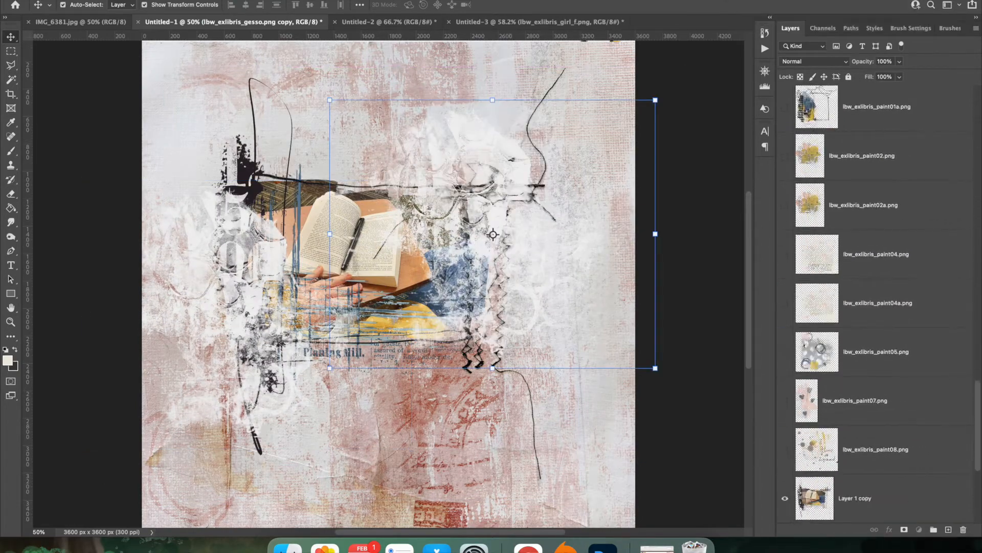
- Delete the hidden lbw_exlibris_paint06a.png and Layer 2 layers
scroll(867, 276, "up", 15)
left_click(866, 110)
key("BackSpace")
key("BackSpace")
- Show the lbw_exlibris_circles_a.png layer and place the three circles beside the photo's lower left corner
left_click(785, 159)
left_click(912, 158)
left_click_drag(270, 195, 257, 361)
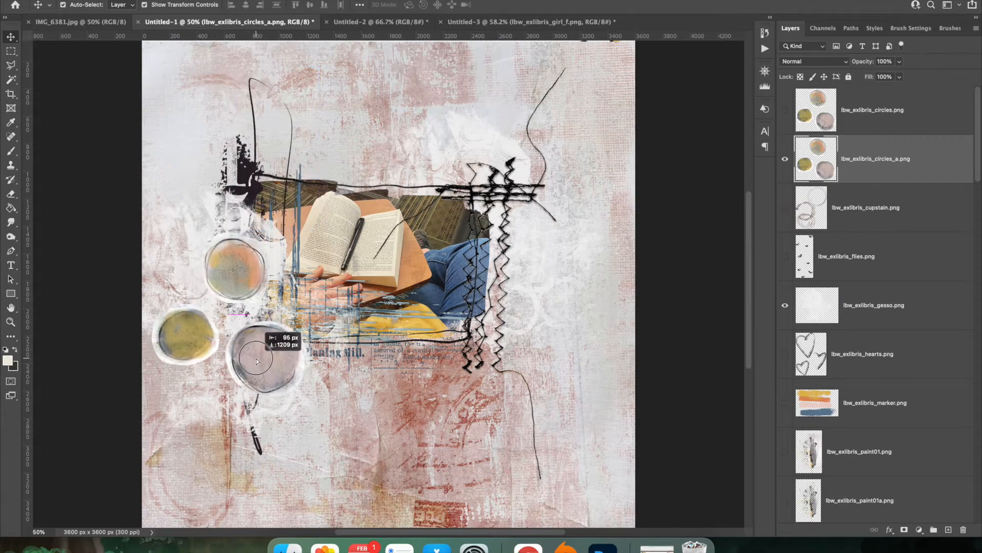
- Show the lbw_exlibris_cupstain.png layer, place it in the canvas's lower left area, and bring it one level forward
left_click(785, 208)
left_click(866, 207)
left_click_drag(289, 154, 287, 396)
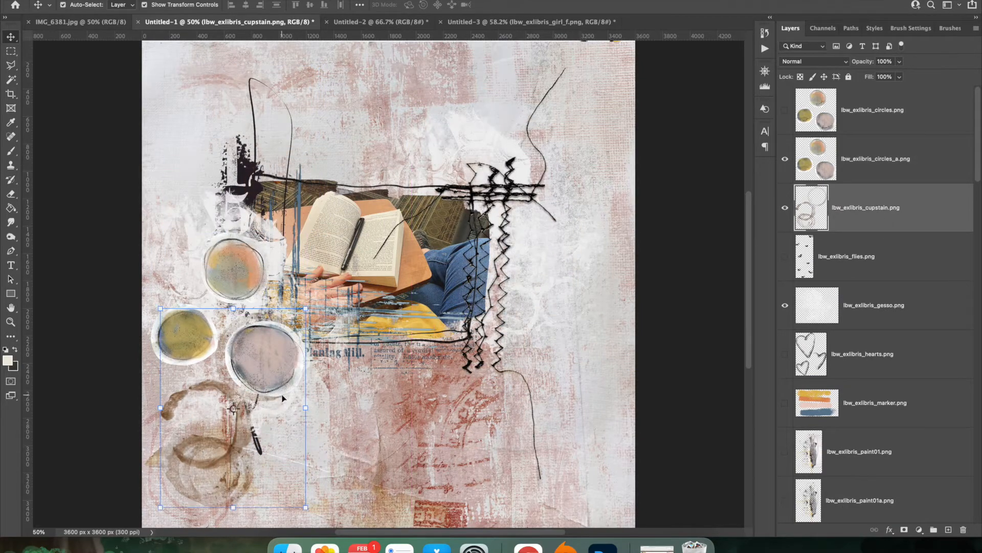
key("super+bracketright")
- Show the lbw_exlibris_paint04a.png layer, place it at the canvas's upper right, and restack it directly beneath the photo layer
left_click(368, 389)
left_click(785, 157)
left_click(785, 157)
left_click(785, 206)
left_click(859, 207)
mouse_move(373, 269)
left_mouse_down()
mouse_move(524, 272)
mouse_move(538, 231)
mouse_move(569, 228)
left_mouse_up()
left_click_drag(870, 206, 869, 425)
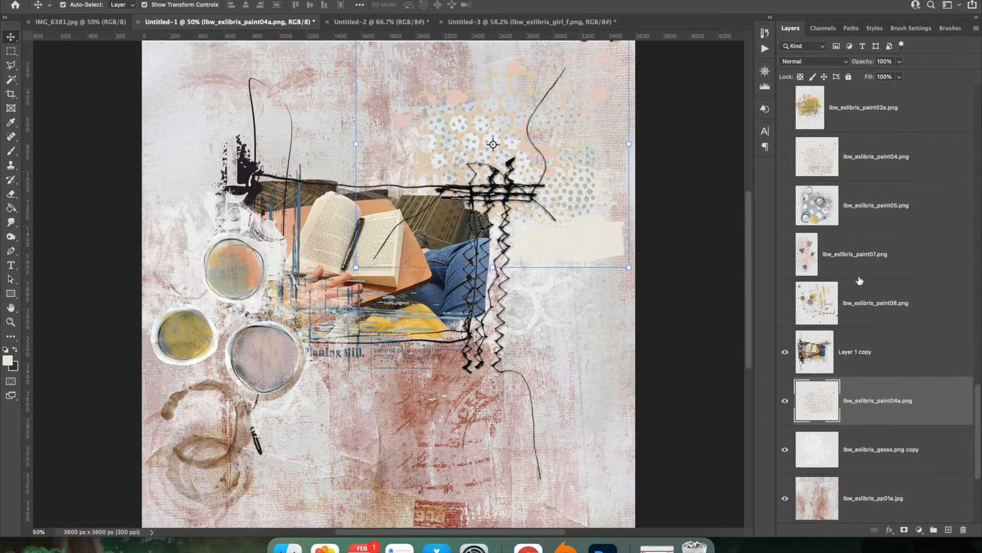
- Show the lbw_exlibris_paint05.png layer, place it along the canvas's right edge, and restack it behind the photo
left_click(785, 205)
left_click(877, 207)
mouse_move(317, 255)
left_mouse_down()
mouse_move(361, 278)
mouse_move(561, 290)
mouse_move(582, 235)
mouse_move(601, 232)
left_mouse_up()
scroll(895, 296, "down", 4)
left_click_drag(895, 296, 904, 228)
left_click_drag(607, 364, 606, 337)
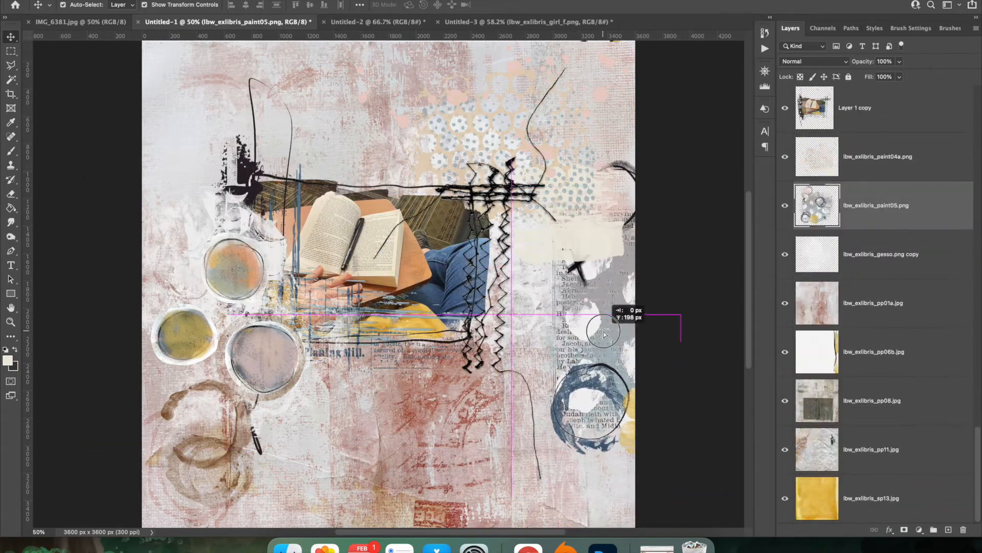
- Raise lbw_exlibris_paint05.png above lbw_exlibris_paint04a.png and place a duplicate of it at the canvas's upper left corner
left_click_drag(870, 206, 864, 148)
key("super+j")
mouse_move(585, 305)
left_mouse_down()
mouse_move(320, 246)
mouse_move(226, 146)
mouse_move(36, 91)
left_mouse_up()
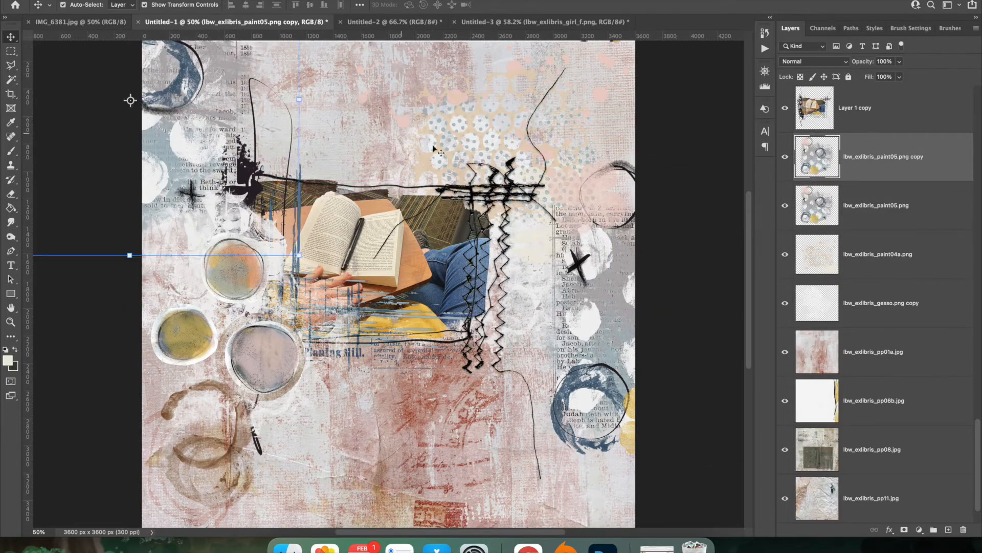
- Preview the hidden lbw_exlibris_paint08.png layer above the photo layer and delete it
scroll(819, 235, "up", 4)
left_click(785, 248)
left_click(786, 248)
left_click(920, 246)
key("BackSpace")
- Show the pink lbw_exlibris_paint07.png layer with hearts, place it at the photo's right side, and send it behind the photo
left_click(785, 199)
mouse_move(301, 184)
left_mouse_down()
mouse_move(611, 169)
mouse_move(547, 141)
left_mouse_up()
key("super+bracketleft")
left_click_drag(578, 239, 572, 229)
- Preview the lbw_exlibris_paint04.png layer and delete it
left_click(785, 154)
left_click(917, 156)
key("BackSpace")
- Try the lbw_exlibris_paint02a.png layer in the lower left area, and delete it together with lbw_exlibris_paint02.png
scroll(895, 169, "up", 2)
left_click(785, 237)
mouse_move(320, 161)
left_mouse_down()
mouse_move(460, 138)
mouse_move(477, 235)
mouse_move(507, 312)
mouse_move(258, 423)
left_mouse_up()
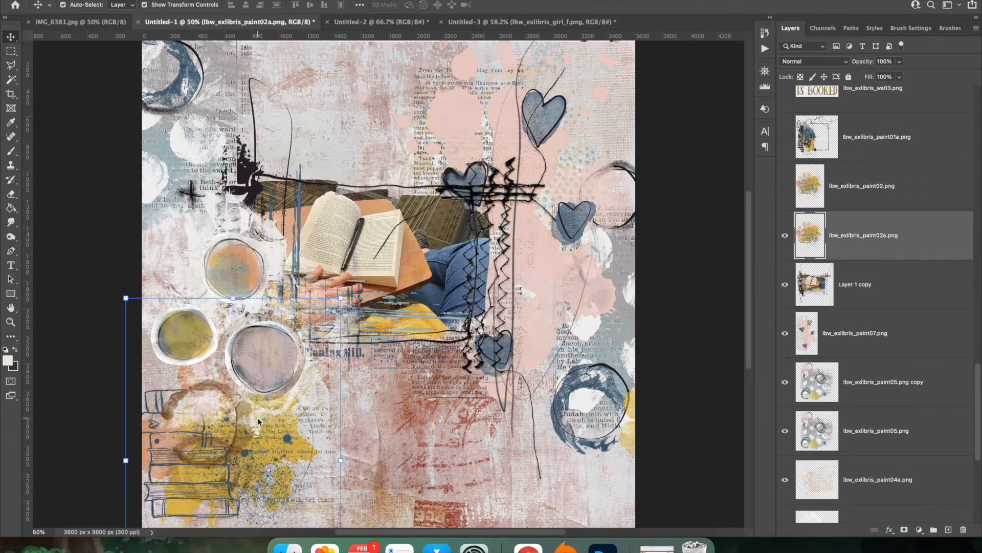
key("BackSpace")
left_click(874, 187)
key("BackSpace")
- Try the lbw_exlibris_paint01a.png layer over the left side of the photo
scroll(875, 191, "up", 2)
left_click(786, 236)
left_click(905, 225)
mouse_move(232, 178)
left_mouse_down()
mouse_move(348, 259)
mouse_move(238, 226)
left_mouse_up()
key("ctrl+Up")
left_click(559, 404)
left_click(530, 195)
- Move the gesso layer lower in the stack and delete the lbw_exlibris_paint01a.png layer above the photo
scroll(859, 199, "up", 10)
scroll(859, 199, "down", 5)
left_click_drag(860, 200, 869, 463)
left_click_drag(250, 218, 238, 219)
key("BackSpace")
- Restack the circles_a and cupstain layers lower, just above the gesso layer
left_click(266, 358)
left_click_drag(851, 122, 849, 425)
left_click(205, 450)
- Show the lbw_exlibris_wa02b.png word art and place it over the three circles left of the photo
left_click(785, 303)
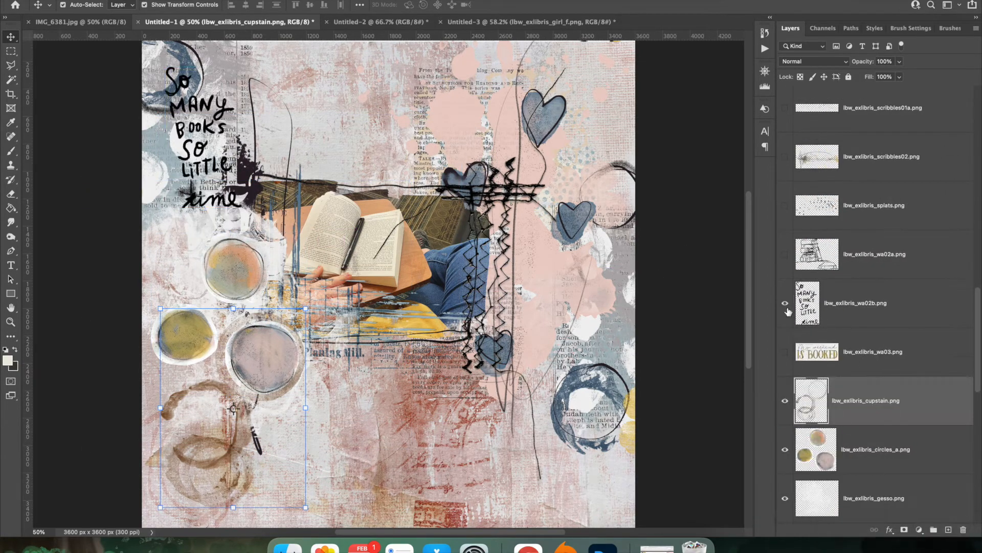
left_click(860, 302)
left_click_drag(220, 128, 250, 303)
- Show the lbw_exlibris_wa02a.png book stack, place it above the photo's center, and restack it behind the photo layer
left_click(784, 254)
left_click_drag(256, 112, 406, 117)
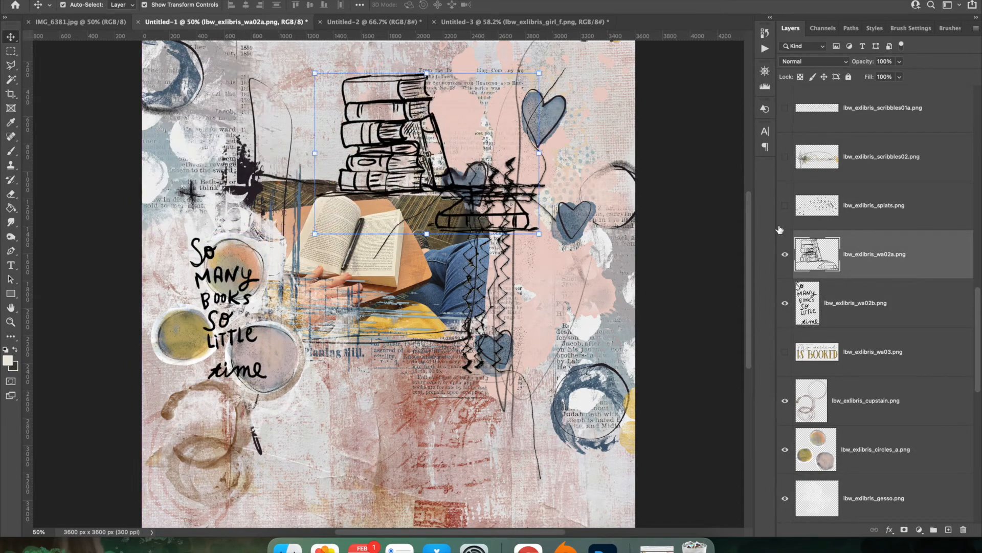
left_click_drag(902, 257, 893, 518)
left_click_drag(879, 425, 875, 476)
- Show the splats layer across the photo's lower left corner and the scribbles02 layer across its upper left edge
scroll(894, 246, "up", 7)
left_click(785, 453)
left_click_drag(310, 149, 306, 367)
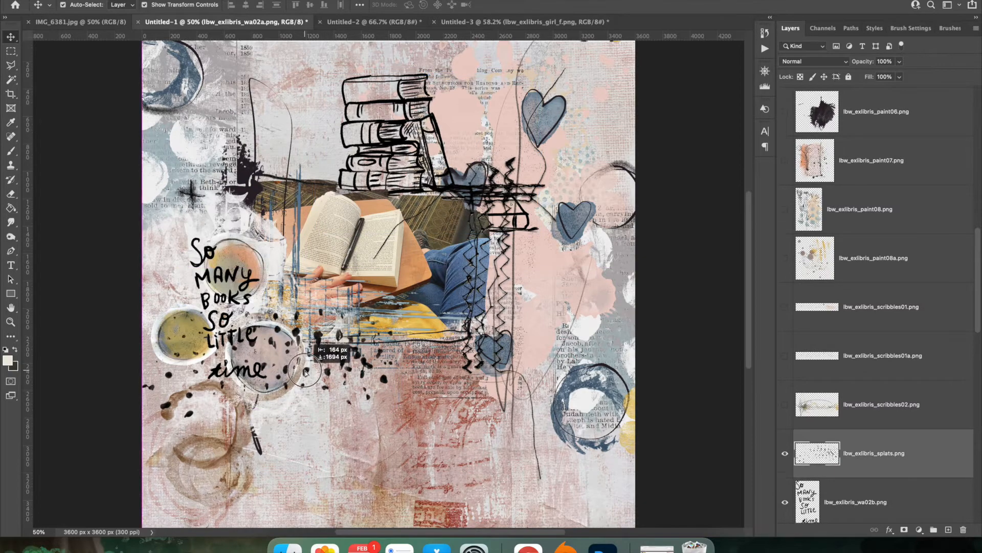
left_click(784, 405)
left_click_drag(377, 100, 360, 197)
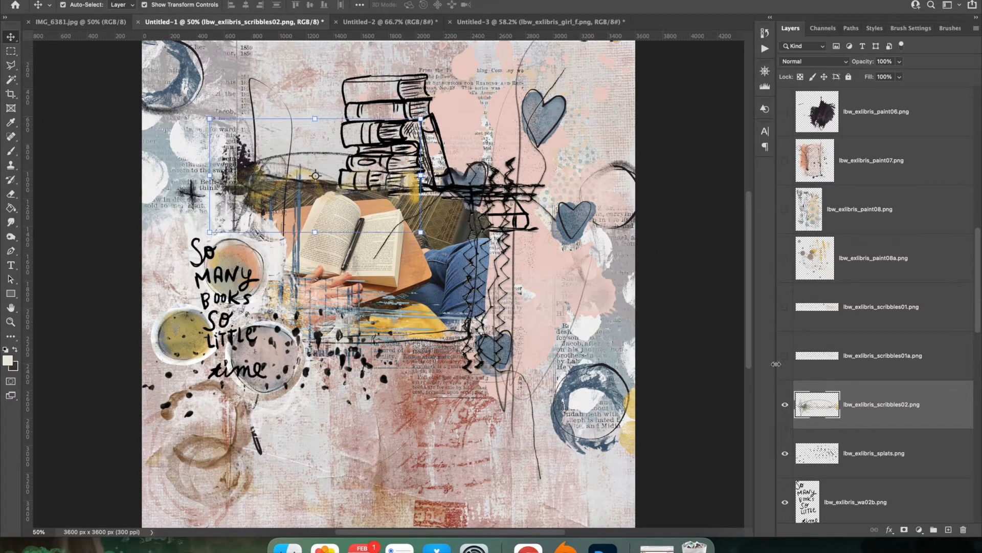
- Delete the lbw_exlibris_scribbles01a.png and lbw_exlibris_scribbles01.png layers
left_click(923, 350)
key("BackSpace")
left_click(784, 307)
left_click(927, 317)
key("BackSpace")
- Show the lbw_exlibris_paint08a.png layer, place it toward the photo's lower right, and move it lower in the stack
left_click(785, 258)
left_click_drag(250, 180, 454, 362)
scroll(856, 205, "down", 2)
left_click_drag(855, 157, 862, 419)
- Delete the hidden lbw_exlibris_paint08.png and lbw_exlibris_paint07.png layers
scroll(840, 255, "up", 6)
left_click(853, 290)
key("BackSpace")
left_click(895, 235)
key("BackSpace")
- Try the black lbw_exlibris_paint06.png splatter at the photo's lower right, lower in the stack, and delete the layer
left_click(785, 186)
left_click_drag(358, 189, 509, 357)
left_click_drag(883, 193, 872, 420)
mouse_move(872, 409)
left_mouse_down()
mouse_move(890, 401)
mouse_move(891, 415)
left_mouse_up()
key("BackSpace")
- Show the next hidden paint layer, move it lower in the stack, and adjust the paint placement around the photo's upper left corner
scroll(819, 322, "up", 5)
left_click(785, 329)
left_click(909, 325)
left_click_drag(314, 179, 315, 194)
left_click_drag(903, 327, 896, 461)
left_click(231, 148)
mouse_move(267, 136)
left_mouse_down()
mouse_move(264, 115)
mouse_move(246, 148)
left_mouse_up()
- Show the lbw_exlibris_paint04a.png yellow strokes, place them over the lower left circles, and restack them beneath the word art
scroll(850, 307, "up", 8)
left_click(785, 252)
left_click(877, 252)
mouse_move(313, 153)
left_mouse_down()
mouse_move(277, 379)
mouse_move(262, 360)
left_mouse_up()
left_click_drag(896, 252, 902, 416)
- Show the lbw_exlibris_paint03a.png bookshelf with cat at the canvas's lower left, and delete the hidden layer directly above it
scroll(912, 293, "up", 3)
left_click(785, 269)
mouse_move(309, 197)
left_mouse_down()
mouse_move(382, 280)
mouse_move(407, 393)
mouse_move(241, 416)
left_mouse_up()
left_click(875, 223)
key("BackSpace")
- Show the lbw_exlibris_paint02b.png layer at the canvas's lower right corner, and preview and delete the layer directly above it
left_click(785, 171)
left_click_drag(297, 200, 594, 435)
left_click(785, 122)
left_click(886, 125)
key("BackSpace")
scroll(886, 124, "up", 4)
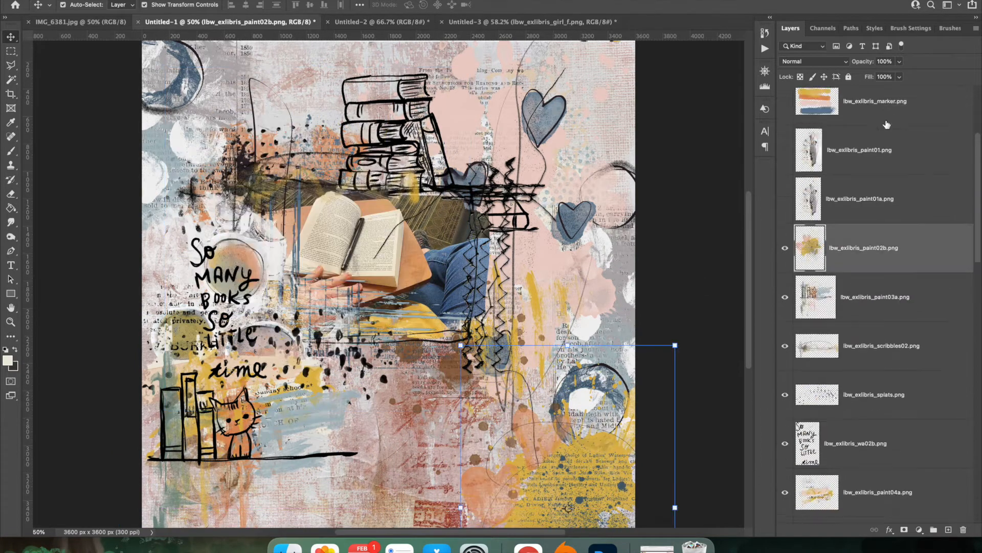
- Show the lbw_exlibris_paint01.png dark strokes, place them along the photo's right edge, and restack them just above the photo layer
left_click(785, 257)
left_click(784, 256)
left_click(809, 256)
left_click(785, 305)
mouse_move(318, 258)
left_mouse_down()
mouse_move(641, 298)
mouse_move(499, 289)
mouse_move(512, 292)
left_mouse_up()
mouse_move(870, 305)
left_mouse_down()
mouse_move(872, 512)
mouse_move(872, 476)
left_mouse_up()
left_click_drag(513, 319, 498, 312)
- Place the lbw_exlibris_paint08a.png splatters at the photo's lower right beneath the photo layer, and delete the spare lbw_exlibris_paint01a.png layer
scroll(837, 302, "up", 8)
left_click(785, 305)
left_click_drag(307, 246, 526, 299)
mouse_move(870, 305)
left_mouse_down()
mouse_move(864, 454)
mouse_move(872, 305)
left_mouse_up()
left_click(785, 352)
left_click_drag(528, 367, 534, 353)
left_click(857, 414)
key("Delete")
scroll(890, 262, "up", 3)
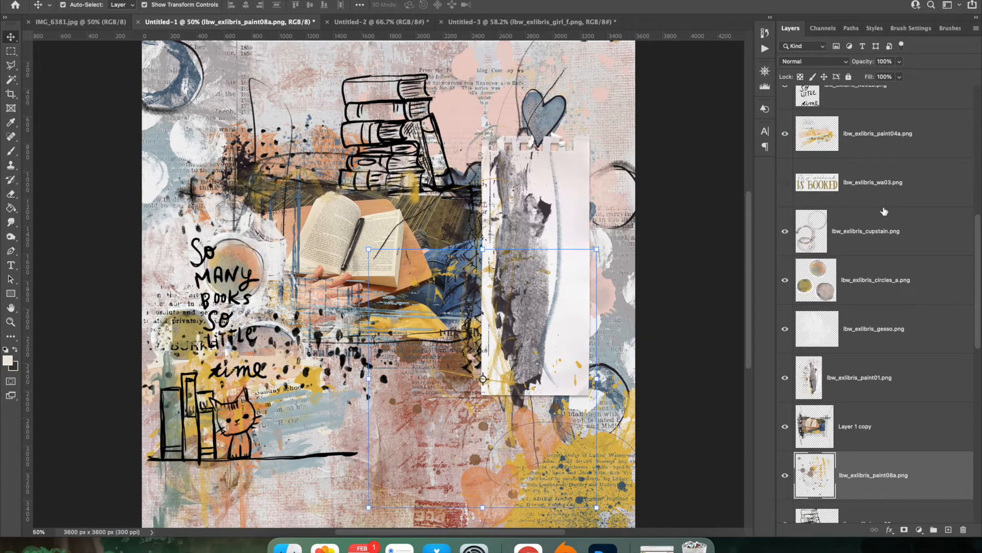
- Show the lbw_exlibris_marker.png strokes, place them below the photo beside the cat, and restack them beneath the splats layer
scroll(885, 211, "up", 5)
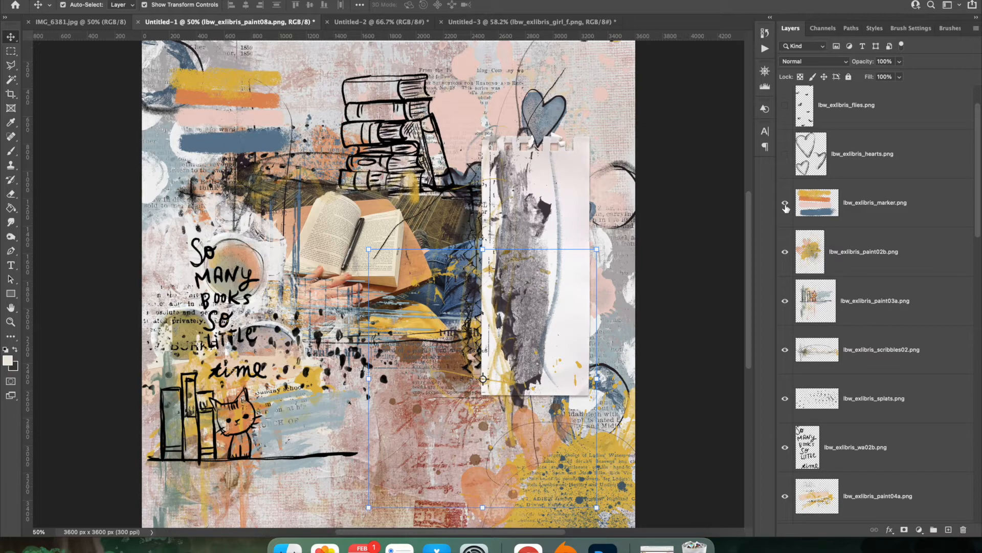
mouse_move(256, 117)
left_mouse_down()
mouse_move(409, 409)
mouse_move(456, 403)
mouse_move(527, 131)
left_mouse_up()
mouse_move(818, 204)
left_mouse_down()
mouse_move(901, 507)
mouse_move(899, 468)
mouse_move(920, 409)
left_mouse_up()
mouse_move(537, 89)
left_mouse_down()
mouse_move(446, 355)
mouse_move(405, 367)
left_mouse_up()
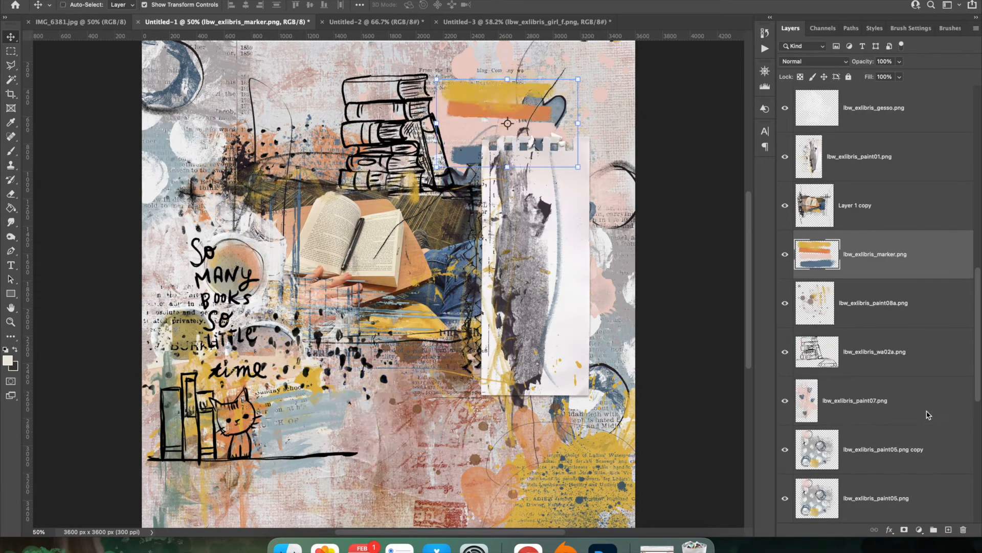
left_click_drag(528, 116, 371, 395)
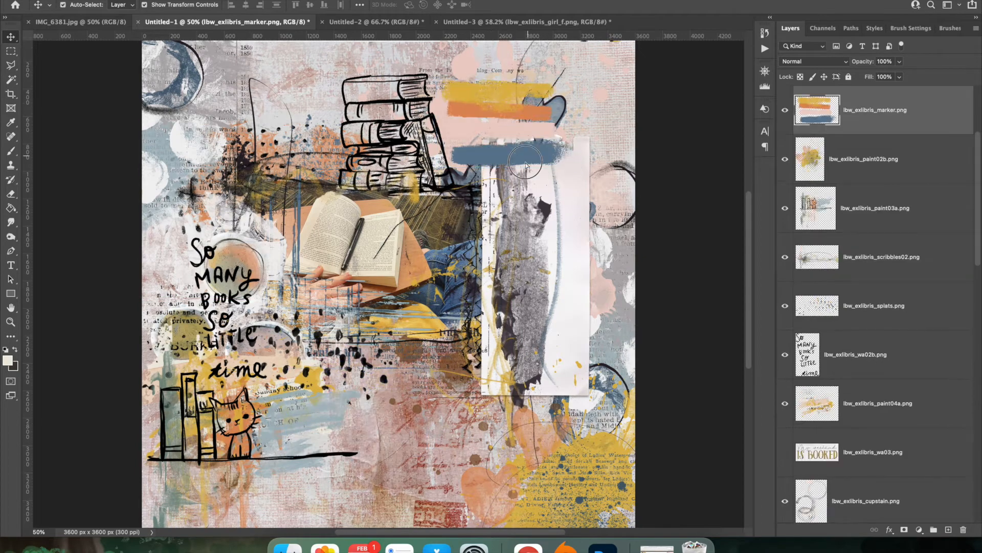
left_click_drag(532, 117, 379, 409)
key("super+bracketleft")
key("super+bracketleft")
left_click_drag(889, 225, 881, 335)
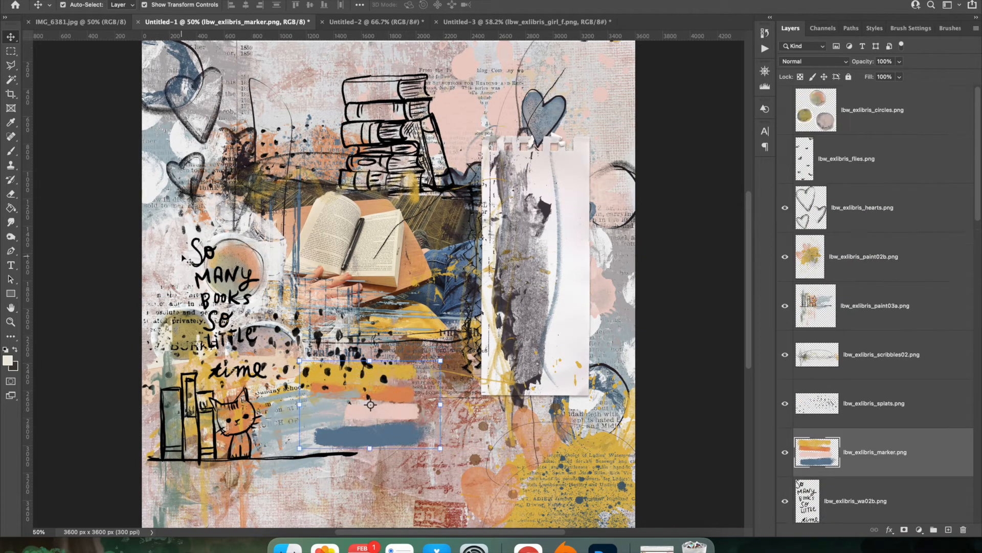
- Place the lbw_exlibris_hearts.png outlines below the photo and the lbw_exlibris_flies.png along the canvas's left side, deleting the hidden lbw_exlibris_circles.png layer
left_click_drag(202, 137, 457, 417)
left_click(905, 157)
left_click_drag(190, 191, 167, 176)
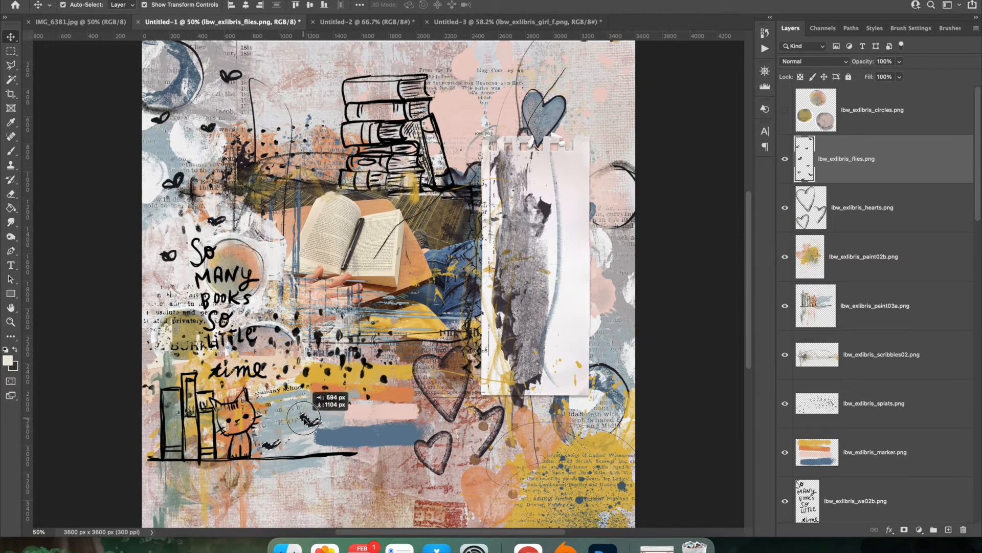
scroll(929, 127, "down", 1)
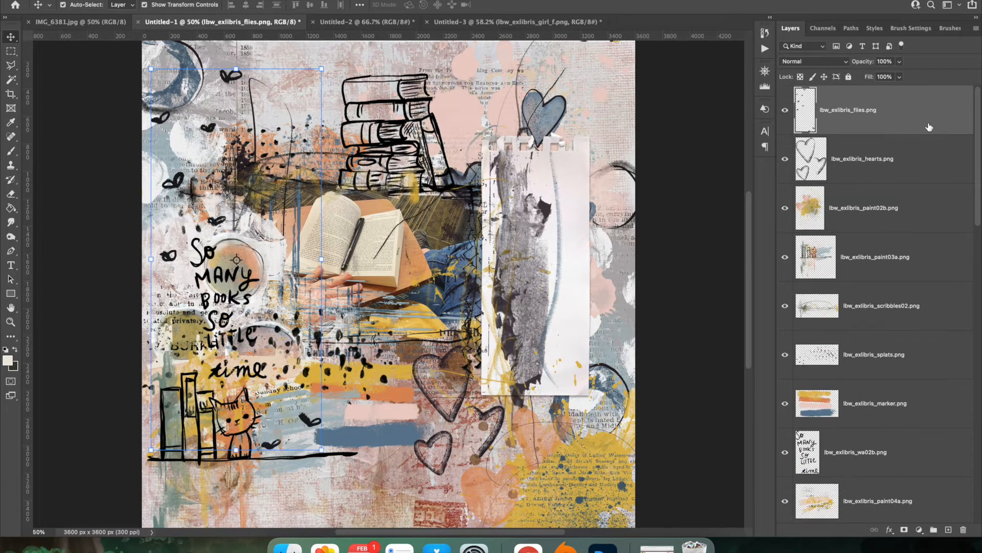
- Copy the branch, butterfly, button, confetti, dried flower, grass, flower, leaves, string and word art layers from Untitled-3 into Untitled-1
left_click(471, 22)
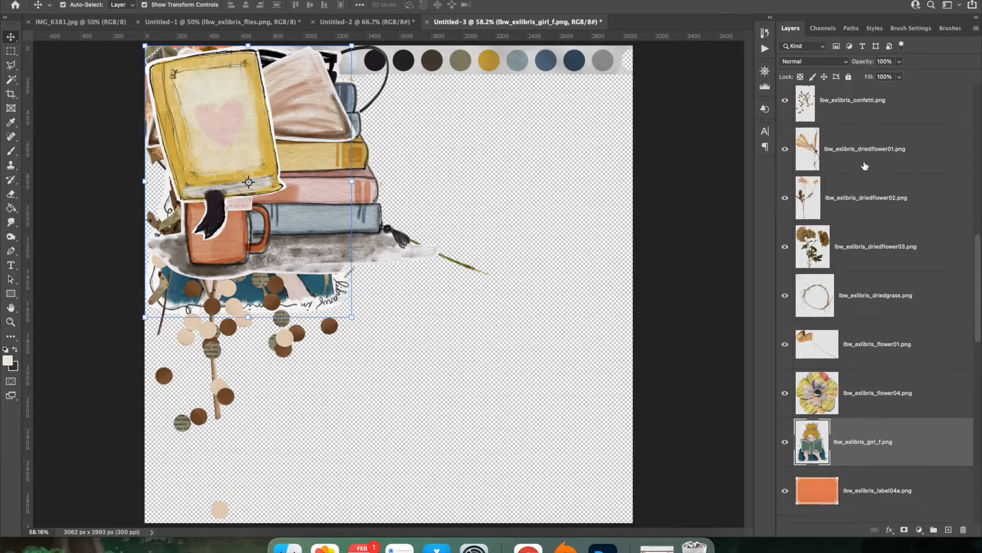
left_click(881, 149)
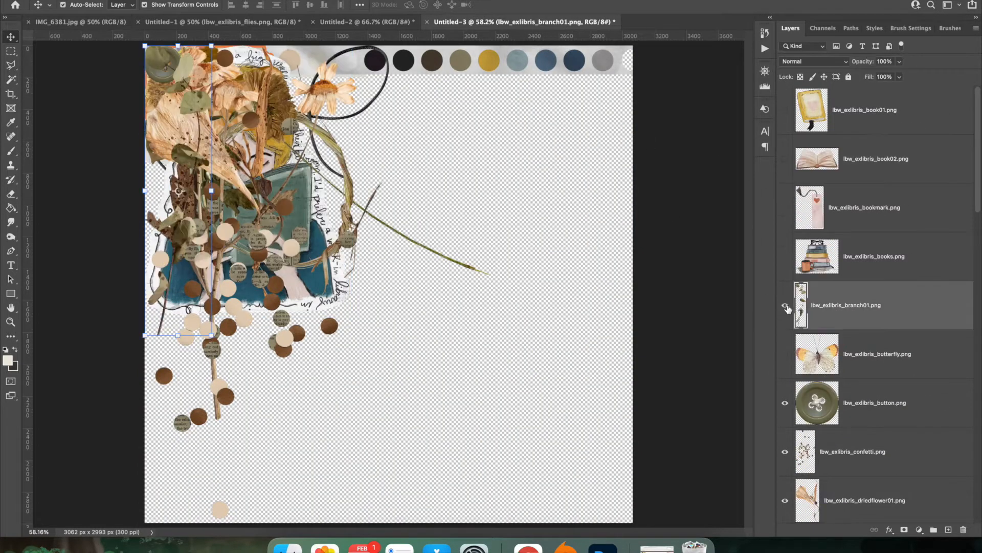
left_click(785, 354)
left_click(893, 358, "shift")
scroll(908, 386, "down", 4)
left_click(925, 303, "shift")
left_click(932, 387, "shift")
left_click(941, 486, "shift")
scroll(923, 361, "down", 10)
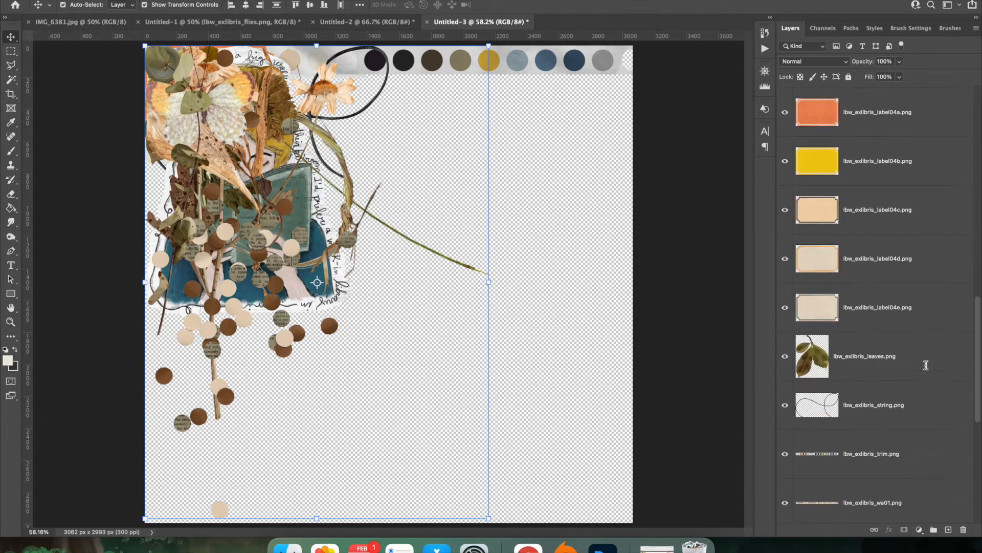
left_click_drag(924, 258, 364, 207)
left_click_drag(285, 162, 259, 228)
left_click(287, 22)
left_click(395, 24)
left_click(187, 22)
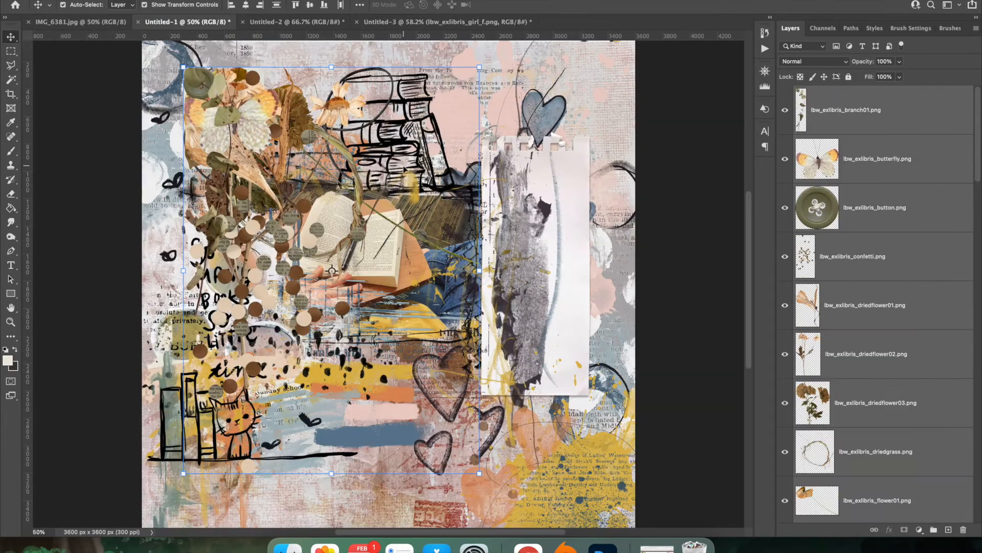
- Apply an outer glow and drop shadow style to the imported elements, and place lbw_exlibris_branch01.png tilted along the photo's right edge
left_click(873, 28)
left_click(790, 28)
left_click(840, 110)
left_click(785, 110)
left_click_drag(220, 122, 506, 185)
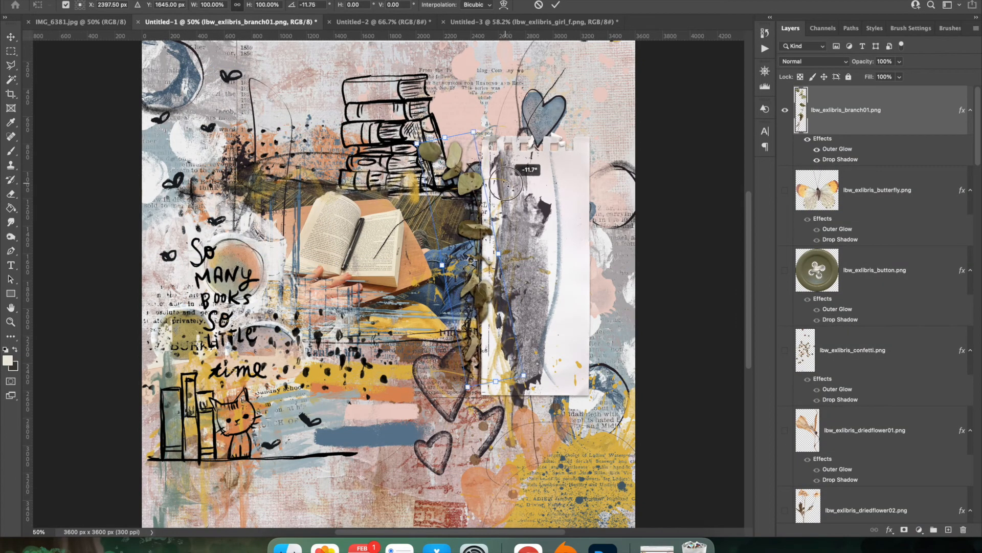
key("Return")
- Show the lbw_exlibris_butterfly.png, tilt it, and place it at the photo's upper left corner
left_click(785, 190)
left_click(851, 191)
left_click_drag(289, 134, 267, 181)
key("Return")
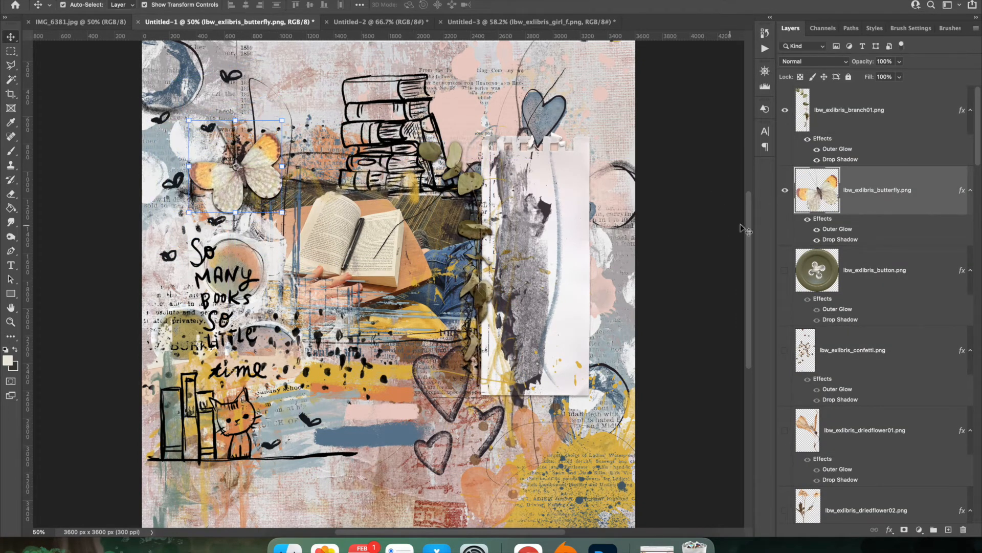
- Show the lbw_exlibris_button.png, scale it to 82.14%, restack it above the branch, and place it at the branch's lower end
left_click(785, 270)
left_click(211, 94)
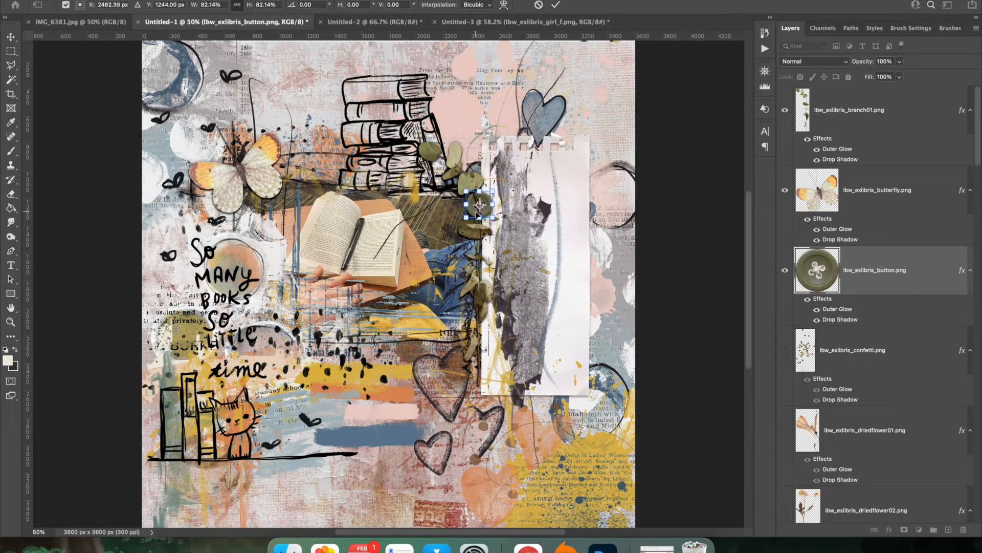
key("Return")
left_click_drag(865, 269, 845, 107)
left_click_drag(479, 205, 525, 341)
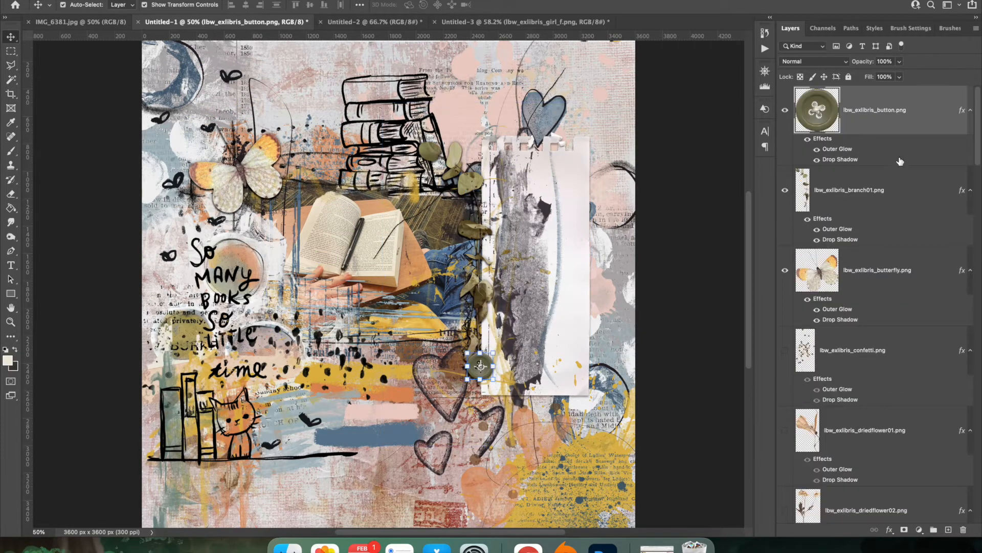
- Show the lbw_exlibris_confetti.png around the button, and move a lassoed part of it to the canvas's lower left
left_click(785, 350)
left_click_drag(308, 249, 499, 322)
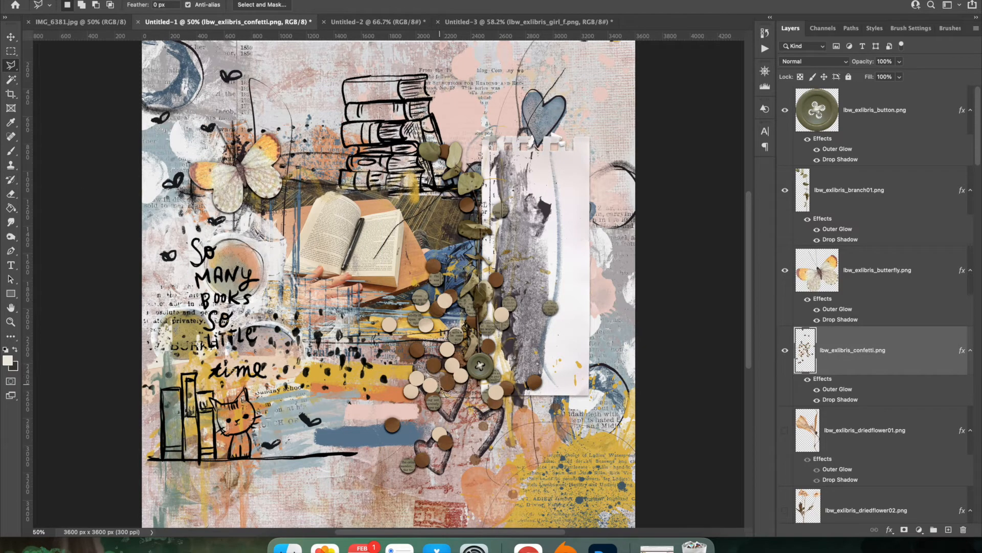
left_click(11, 37)
left_click_drag(438, 388, 293, 410)
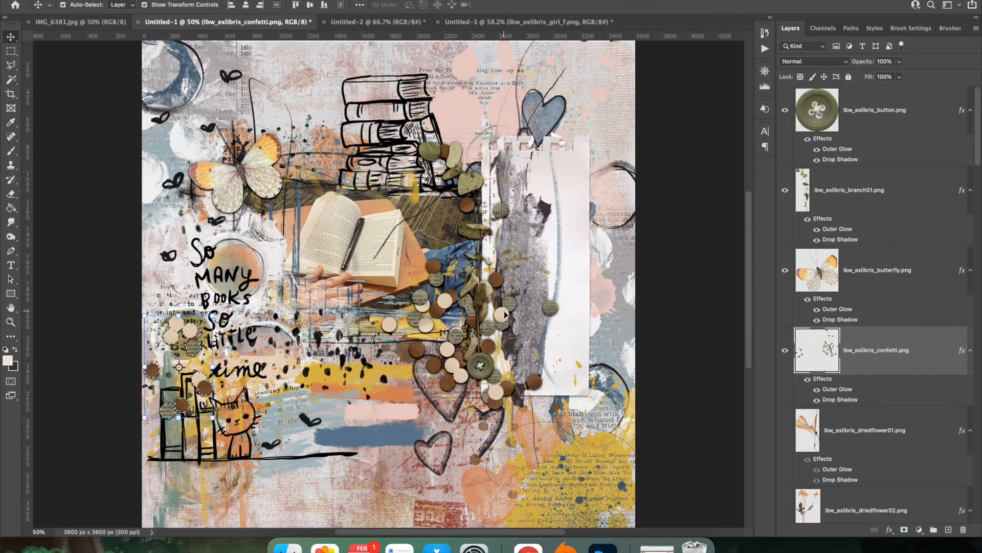
- Restack the confetti directly above the photo layer and shift it so it tucks behind the paper strip's left edge
mouse_move(855, 350)
left_mouse_down()
mouse_move(855, 536)
mouse_move(855, 426)
left_mouse_up()
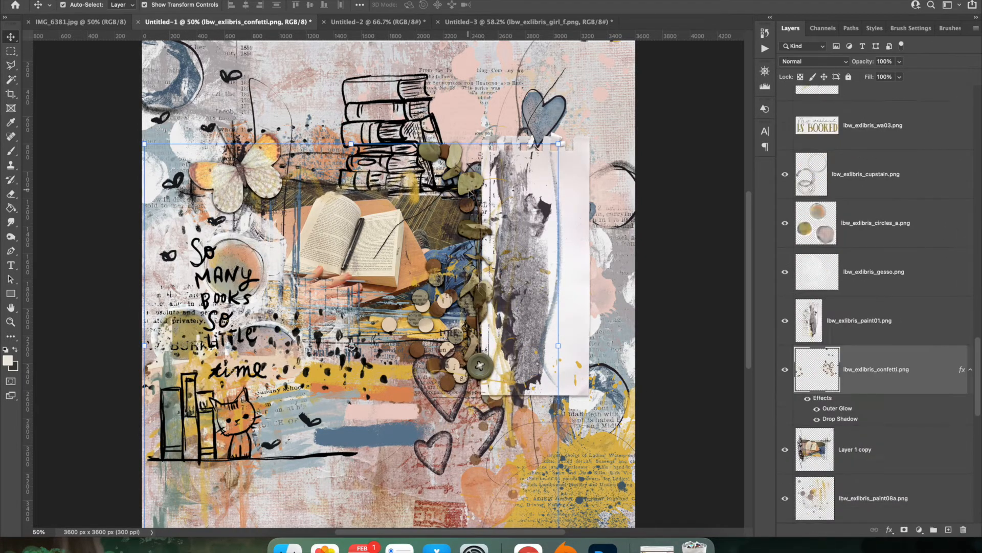
left_click_drag(459, 349, 476, 360)
left_click(452, 271)
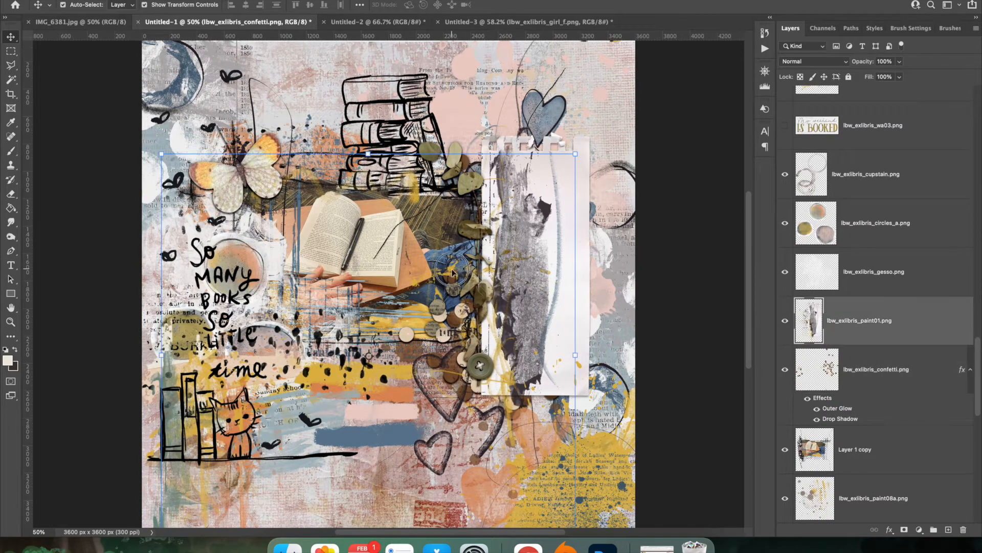
left_click(785, 321)
left_click(785, 320)
left_click(802, 293)
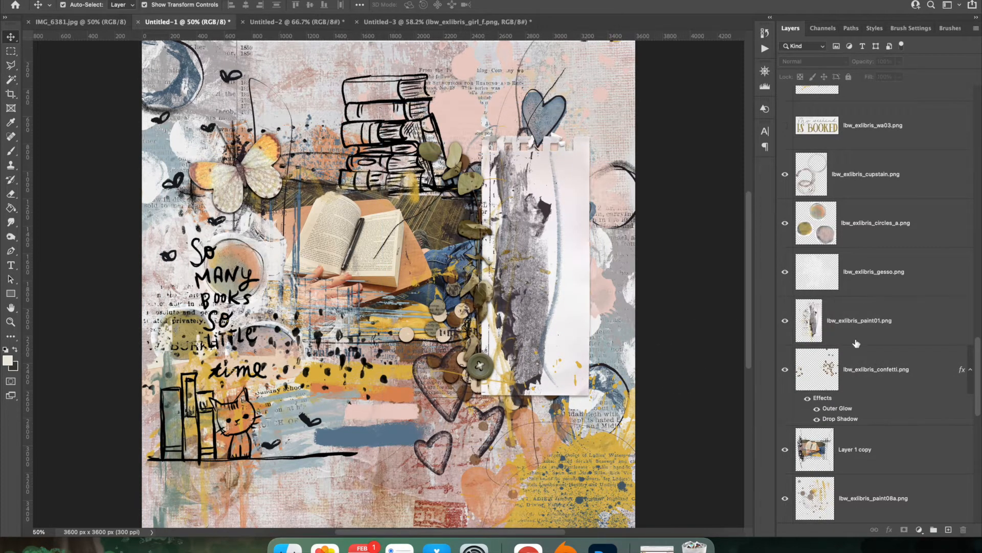
- Preview the lbw_exlibris_driedgrass.png wreath on the page and delete its layer
scroll(856, 344, "up", 10)
scroll(847, 253, "down", 2)
left_click(785, 410)
left_click_drag(356, 261, 320, 487)
key("Delete")
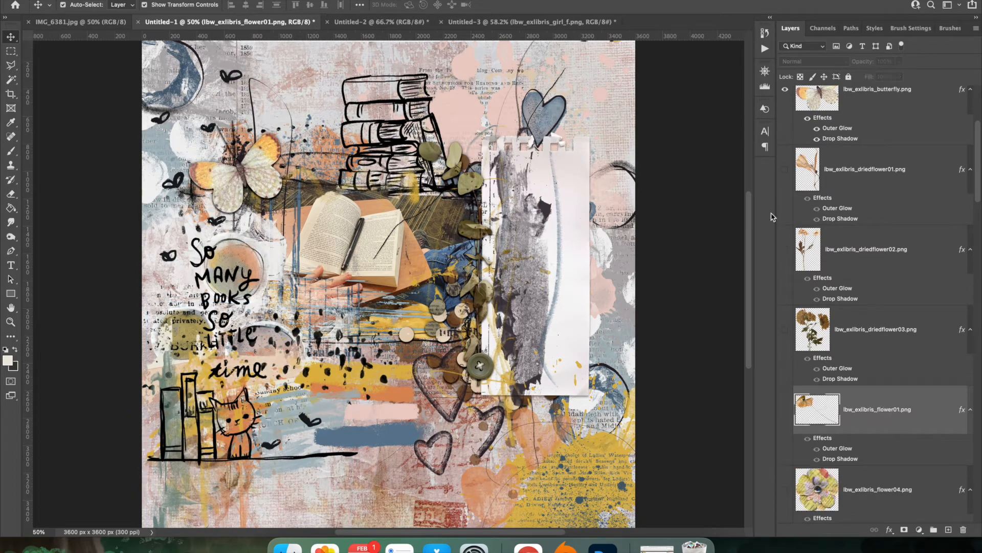
- Show the lbw_exlibris_wa06.png Read More Books card, place it tilted over the paper strip, and restack it beneath the branch
scroll(870, 358, "down", 7)
left_click(785, 390)
left_click(910, 388)
left_click_drag(236, 97, 551, 249)
left_click_drag(593, 254, 536, 307)
key("Return")
scroll(868, 483, "up", 2)
left_click_drag(868, 483, 848, 245)
- Try the lbw_exlibris_driedflower01.png flipped behind the paper strip's upper edge, and delete its layer
left_click(784, 429)
left_click_drag(221, 154, 489, 138)
left_click(100, 1)
mouse_move(154, 218)
left_click(295, 409)
left_click_drag(566, 146, 563, 134)
key("Return")
mouse_move(877, 425)
left_mouse_down()
mouse_move(888, 538)
mouse_move(897, 540)
mouse_move(884, 418)
left_mouse_up()
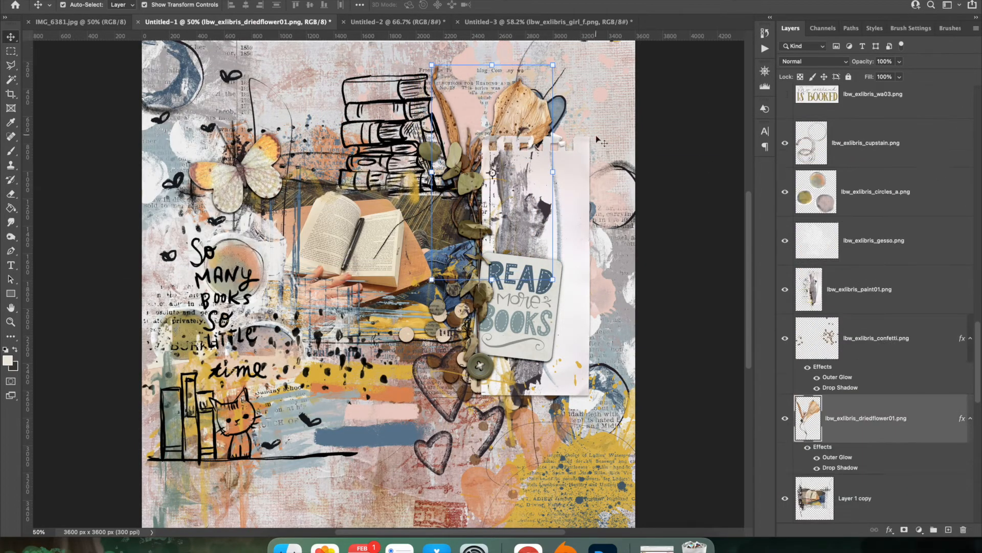
key("Delete")
- Show the lbw_exlibris_driedflower02.png, scale it to 66.27%, and rotate it about 82 degrees
scroll(849, 333, "up", 10)
scroll(848, 333, "down", 2)
left_click(785, 344)
left_click(864, 344)
left_click_drag(365, 70, 302, 180)
left_click_drag(320, 221, 317, 352)
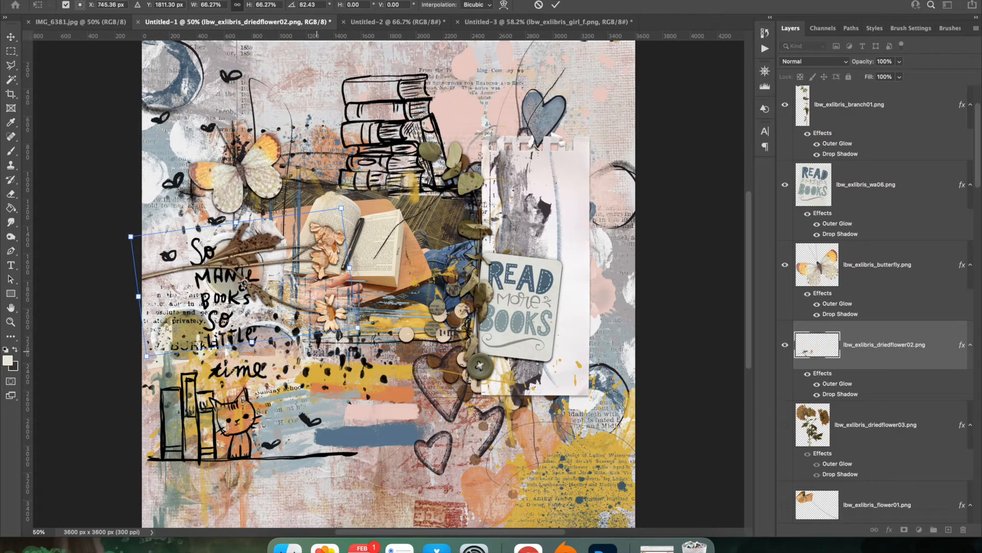
key("Return")
- Flip the lbw_exlibris_driedflower02.png horizontally, place it below the photo with its stems behind the Read More Books card, and restack it lower
left_click(101, 1)
mouse_move(186, 222)
left_click(292, 412)
left_click_drag(155, 250, 355, 336)
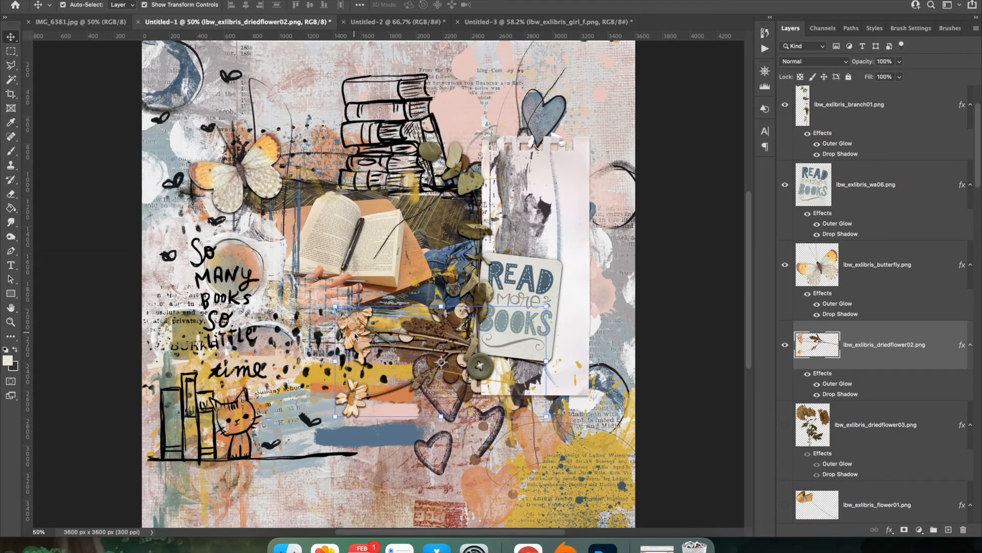
mouse_move(870, 344)
left_mouse_down()
mouse_move(899, 546)
mouse_move(868, 399)
left_mouse_up()
left_click(879, 257)
- Show the lbw_exlibris_driedflower03.png bouquet, place it over the paper strip's upper left corner, and restack it behind the branch and card
scroll(879, 286, "up", 10)
left_click(859, 166)
left_click(785, 166)
left_click_drag(299, 117, 607, 151)
left_click_drag(886, 181, 897, 297)
mouse_move(603, 141)
left_mouse_down()
mouse_move(525, 126)
mouse_move(549, 134)
left_mouse_up()
mouse_move(870, 240)
left_mouse_down()
mouse_move(858, 61)
mouse_move(865, 183)
left_mouse_up()
left_click_drag(588, 160, 583, 176)
key("Return")
- Preview the lbw_exlibris_flower01.png on the page and delete its layer
scroll(883, 221, "up", 10)
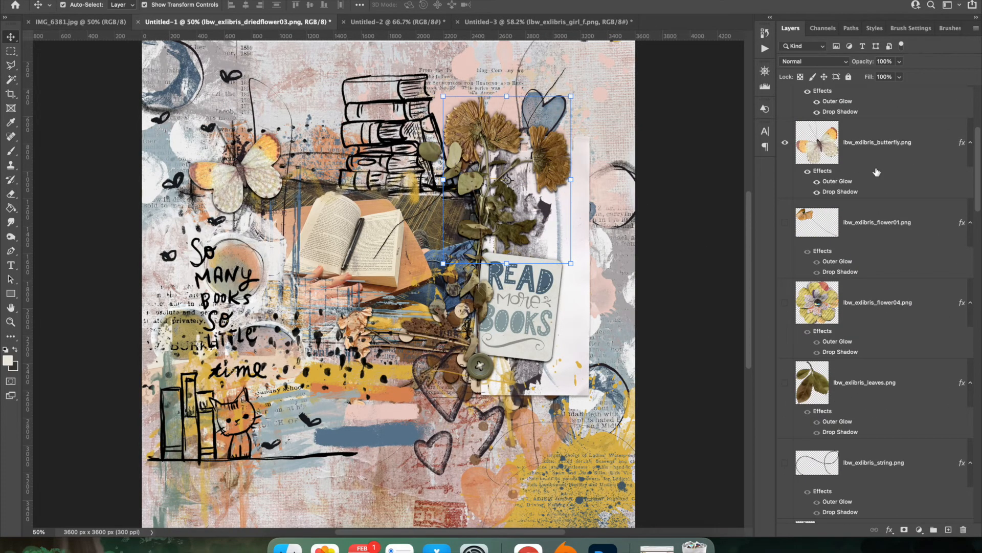
left_click(785, 222)
left_click(890, 219)
key("BackSpace")
left_click_drag(267, 149, 600, 413)
- Show the lbw_exlibris_flower04.png and lbw_exlibris_leaves.png, and cluster them below the cat bookshelf's right end with the leaves rotated behind the flower
left_click(785, 302)
left_click_drag(224, 117, 312, 481)
left_click_drag(347, 523, 348, 437)
left_click_drag(320, 504, 353, 492)
key("Return")
- Show the lbw_exlibris_string.png and place its loop below the photo, running behind the button
scroll(880, 256, "down", 3)
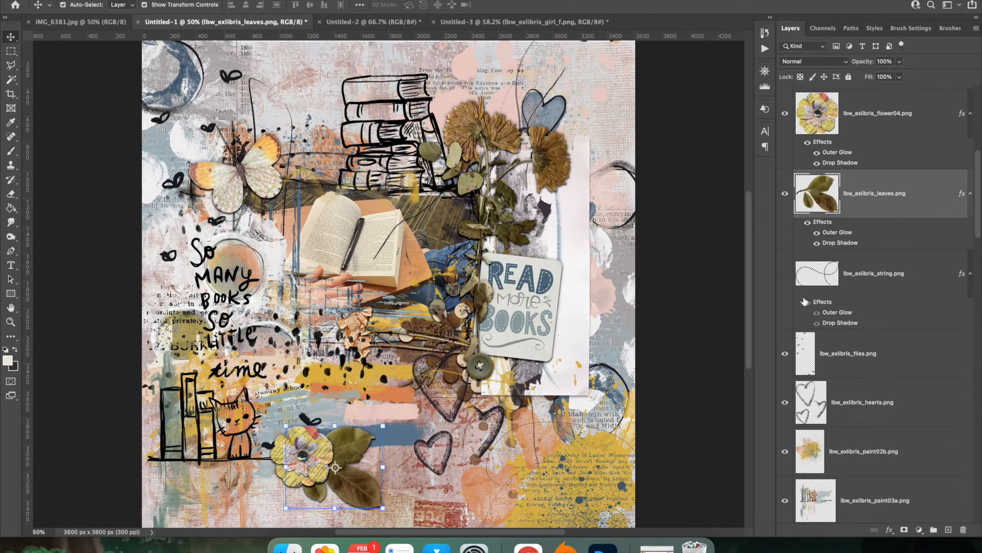
left_click(785, 273)
left_click(677, 284)
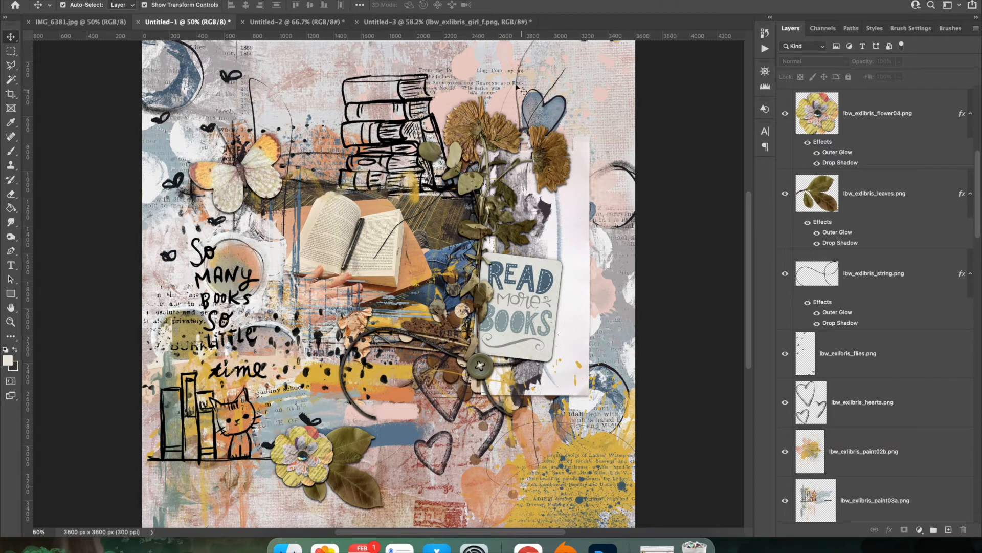
- Copy the remaining book, bookmark, girl, label and trim layers from Untitled-3 into Untitled-1, and hide all of them except lbw_exlibris_book01.png
left_click(432, 23)
scroll(947, 215, "up", 4)
left_click(940, 110, "shift")
scroll(916, 327, "down", 9)
left_click(918, 489)
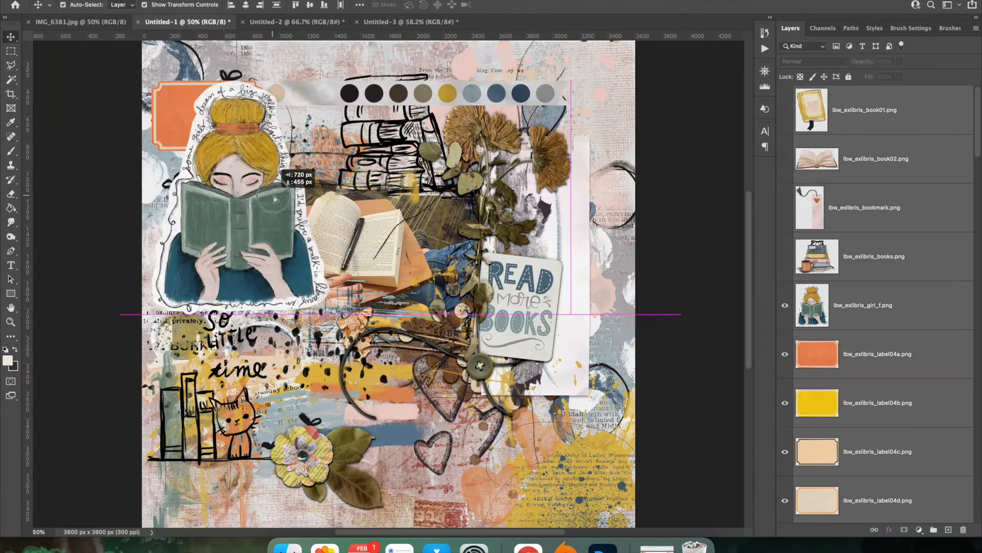
left_click(164, 0)
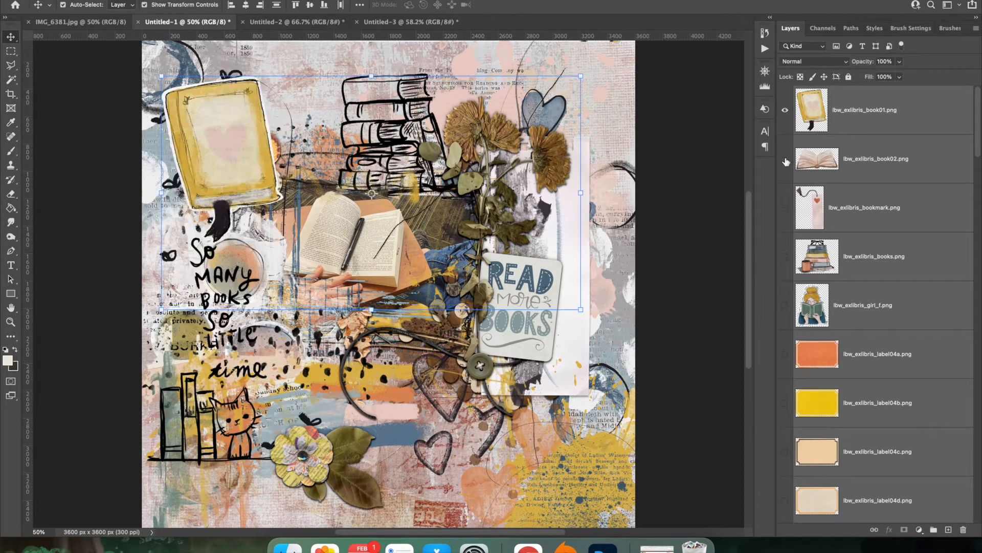
- Show lbw_exlibris_book02.png, scale both books down, and place the yellow lbw_exlibris_book01.png tilted beneath the butterfly
left_click(786, 160)
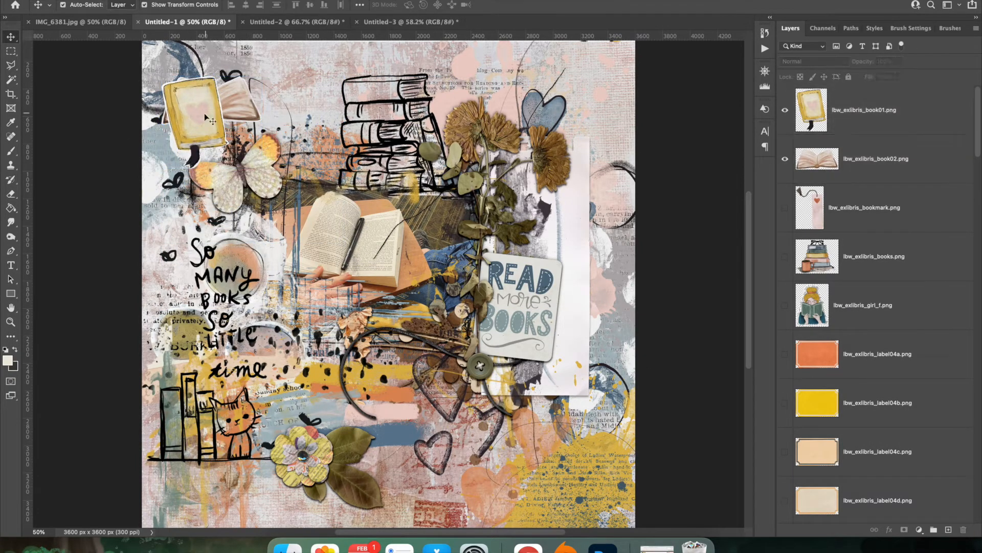
left_click_drag(206, 118, 220, 215)
key("super+t")
left_click_drag(266, 169, 253, 148)
left_click_drag(239, 211, 239, 210)
- Place the open lbw_exlibris_book02.png below the cat and restack it behind the yellow flower
left_click_drag(225, 102, 267, 467)
left_click_drag(911, 107, 919, 379)
scroll(914, 155, "up", 10)
- Show the lbw_exlibris_books.png stack, scale it down beside the cat, and restack it behind the open book and flower
left_click(784, 159)
left_click_drag(317, 180, 360, 437)
left_click_drag(459, 327, 332, 426)
left_click_drag(280, 479, 316, 426)
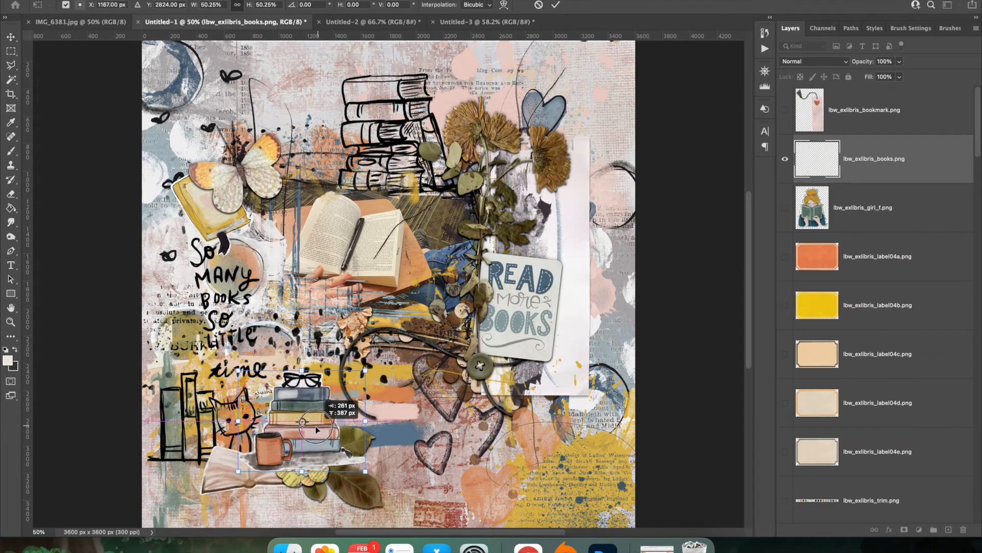
left_click_drag(360, 370, 374, 359)
left_click_drag(343, 394, 338, 400)
key("Return")
left_click_drag(912, 158, 916, 394)
left_click_drag(316, 412, 316, 411)
- Show the lbw_exlibris_bookmark.png, place it slightly rotated at the photo's right edge, and restack it beneath the branch and Read More Books card
scroll(928, 246, "up", 10)
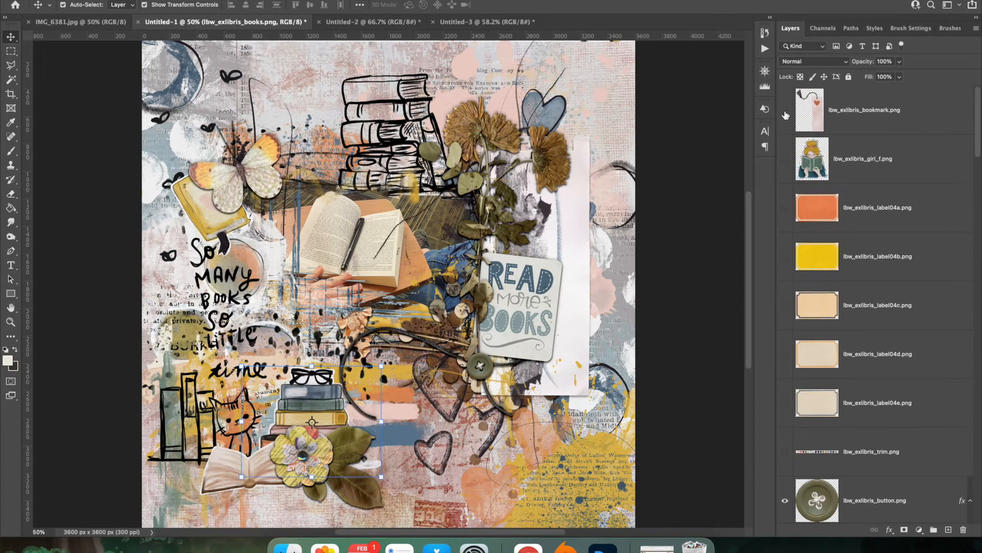
left_click_drag(233, 151, 458, 207)
left_click_drag(489, 284, 495, 279)
left_click_drag(460, 225, 481, 285)
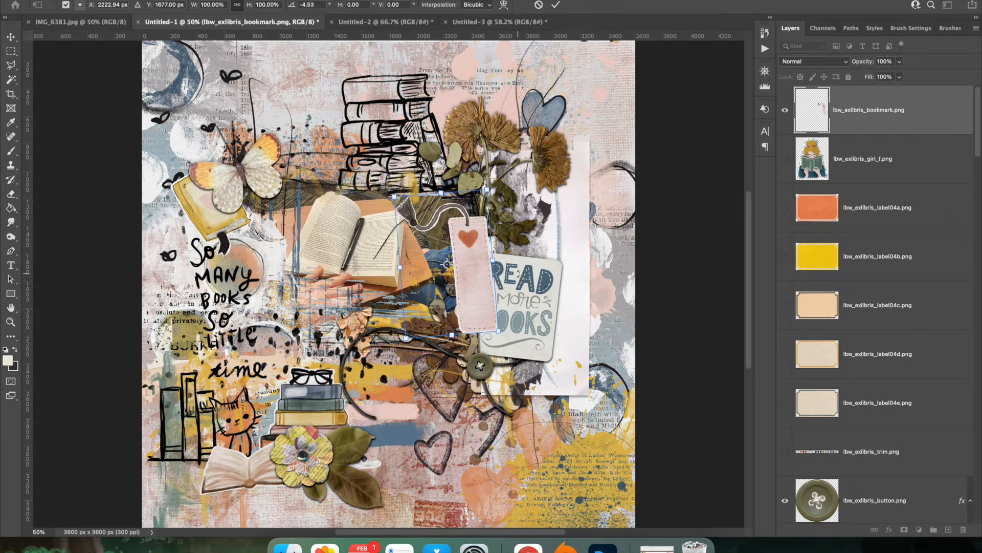
left_click_drag(898, 102, 869, 393)
left_click_drag(855, 430, 853, 393)
left_click_drag(466, 322, 464, 299)
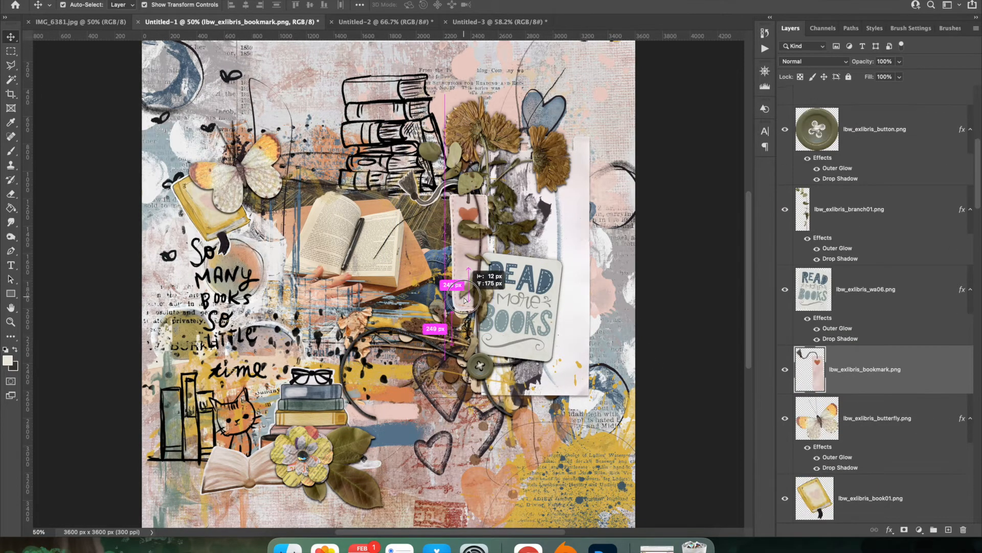
- Remove the lbw_exlibris_bookmark.png layer from the page
left_click_drag(896, 368, 913, 473)
key("BackSpace")
- Show lbw_exlibris_girl_f.png, scale it to about 45% between the butterfly and drawn book stack, and restack it beneath lbw_exlibris_paint08a.png
scroll(915, 197, "up", 10)
left_click(785, 110)
left_click(885, 118)
left_click_drag(161, 76, 235, 173)
left_click_drag(301, 224, 322, 117)
left_click_drag(258, 67, 283, 99)
left_click_drag(326, 128, 334, 124)
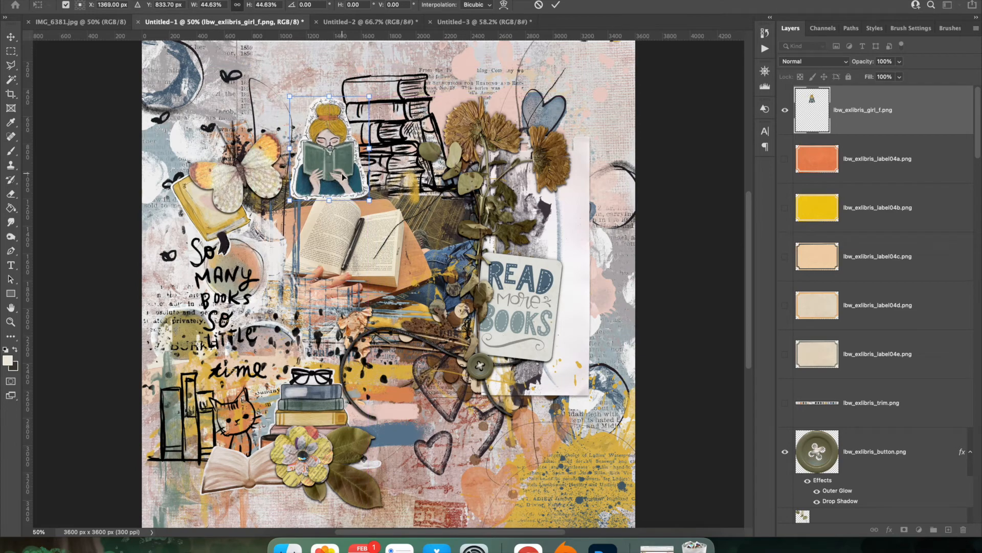
key("Return")
scroll(878, 302, "down", 8)
mouse_move(850, 535)
left_mouse_down()
mouse_move(851, 100)
mouse_move(851, 110)
left_mouse_up()
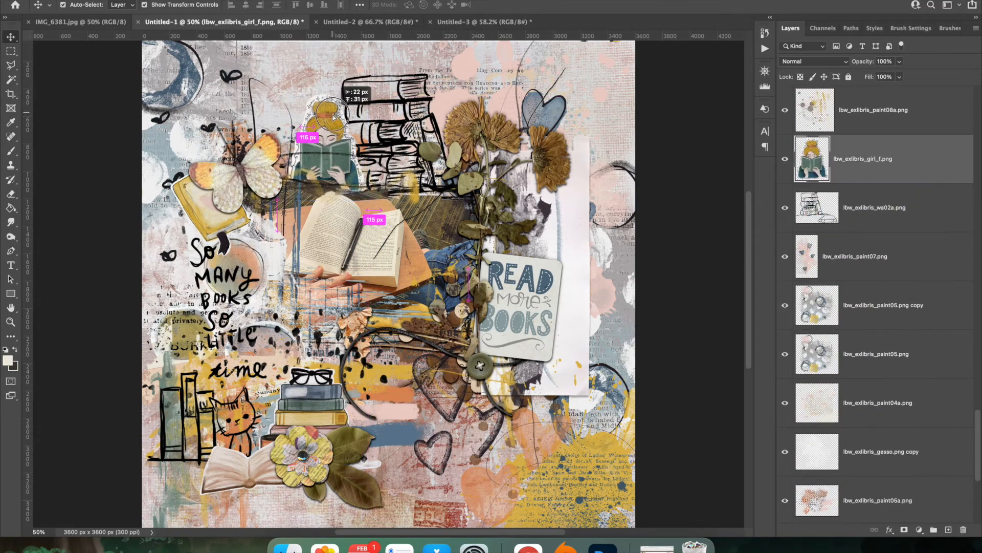
left_click(703, 205)
- Show lbw_exlibris_label04c.png, place it below the Read More Books card, and restack it behind the dark cord
scroll(921, 305, "up", 10)
left_click(785, 207)
left_click(909, 204)
left_click_drag(248, 115, 577, 438)
key("Return")
left_click_drag(911, 207, 914, 307)
scroll(910, 256, "up", 10)
- Delete the leftover unused label and trim layers above the button
left_click(903, 109)
key("BackSpace")
key("BackSpace")
key("BackSpace")
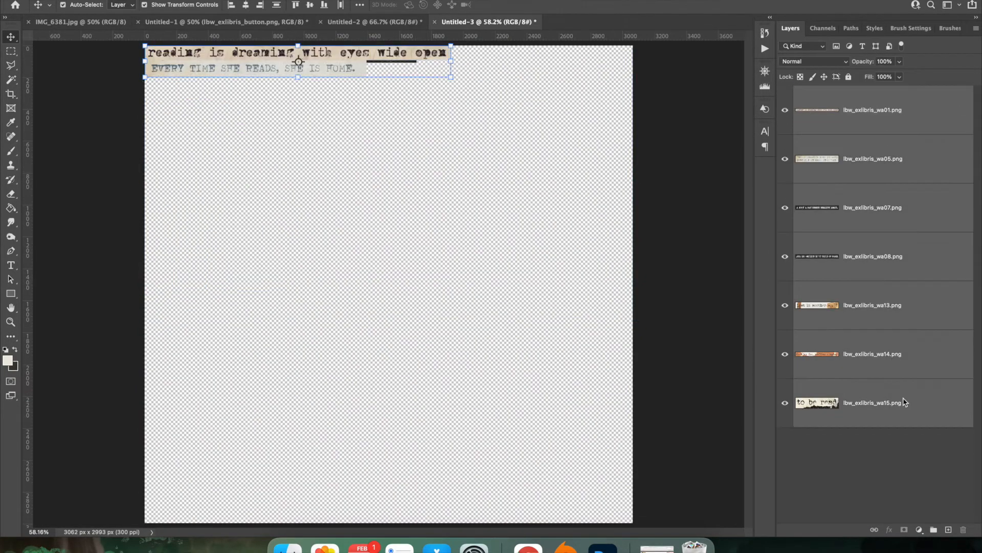
- Bring in the word art from Untitled-3, place lbw_exlibris_wa05.png beneath the peach label, and restack it
left_click_drag(328, 63, 489, 504)
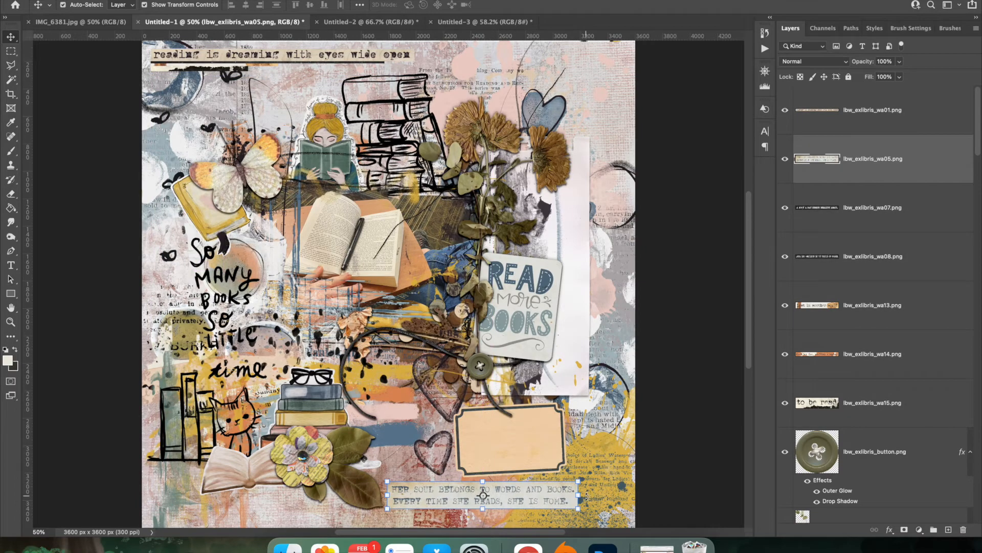
mouse_move(934, 159)
left_mouse_down()
mouse_move(900, 537)
mouse_move(868, 518)
mouse_move(886, 394)
left_mouse_up()
key("super+bracketright")
- Place the two black word strips, lbw_exlibris_wa07.png and lbw_exlibris_wa08.png, below the open book and restack lbw_exlibris_wa08.png behind the flower's leaves
left_click_drag(156, 54, 168, 489)
scroll(168, 488, "up", 3)
key("super+0")
left_click_drag(271, 73, 266, 496)
mouse_move(912, 219)
left_mouse_down()
mouse_move(888, 278)
mouse_move(780, 367)
left_mouse_up()
- Tilt the Lost in Another World and Another Day, Another Chapter strips above the butterfly, restacking lbw_exlibris_wa13.png beneath lbw_exlibris_paint07.png
left_click_drag(242, 75, 297, 99)
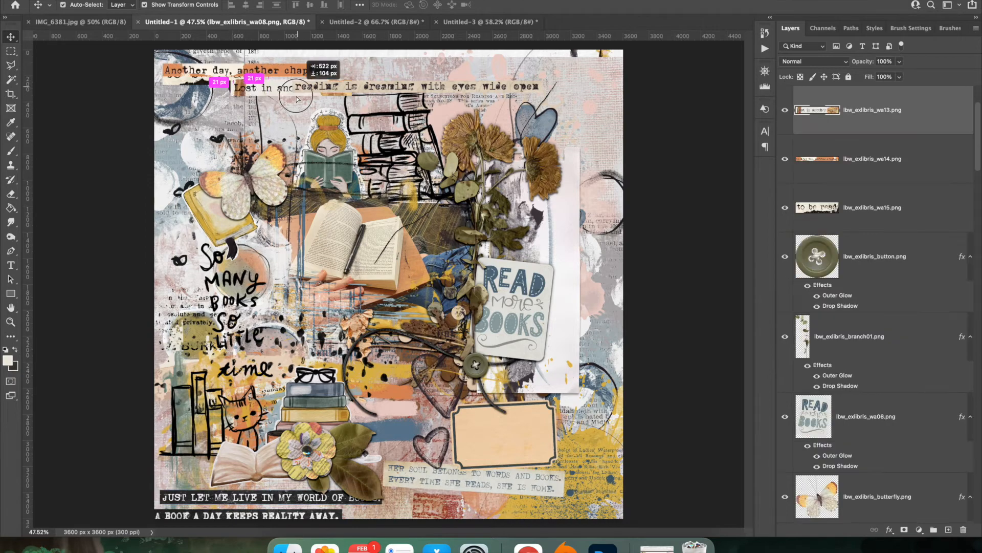
left_click_drag(271, 132, 272, 128)
mouse_move(893, 123)
left_mouse_down()
mouse_move(884, 417)
mouse_move(883, 376)
mouse_move(908, 492)
mouse_move(901, 472)
mouse_move(882, 478)
mouse_move(875, 373)
left_mouse_up()
left_click(296, 91)
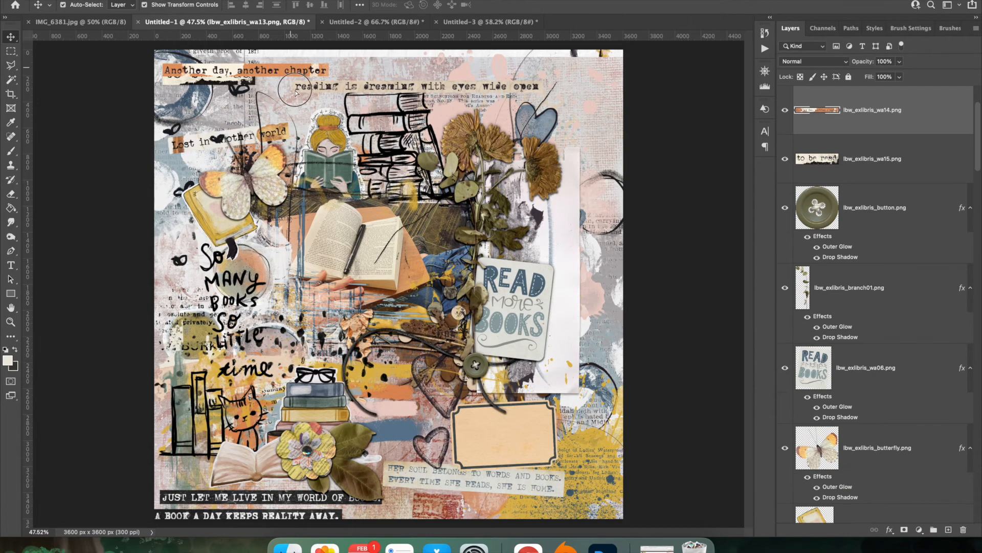
- Place the lbw_exlibris_wa01.png strip above the dried flowers, restack it beneath lbw_exlibris_paint07.png, and delete the to be read word art
left_click_drag(485, 87, 525, 69)
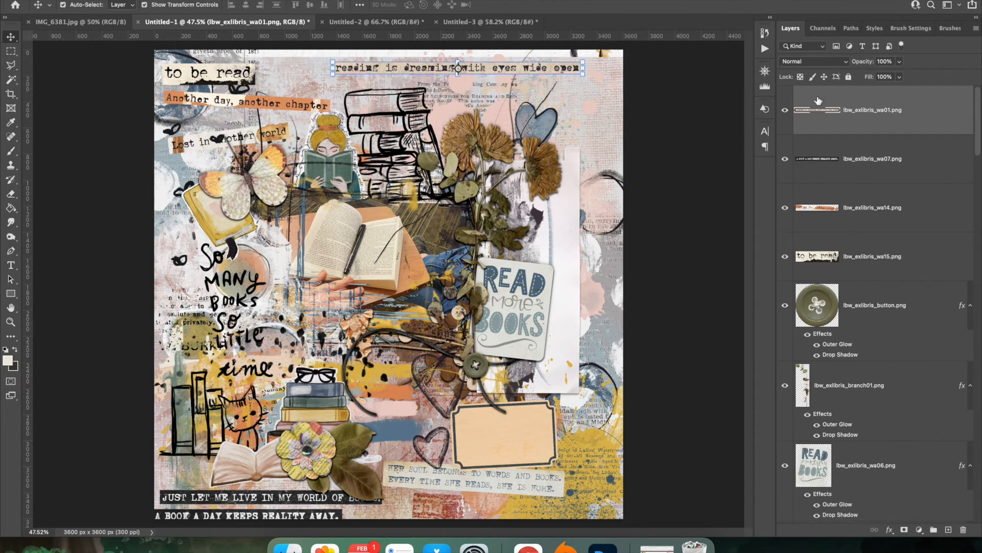
left_click_drag(819, 102, 886, 407)
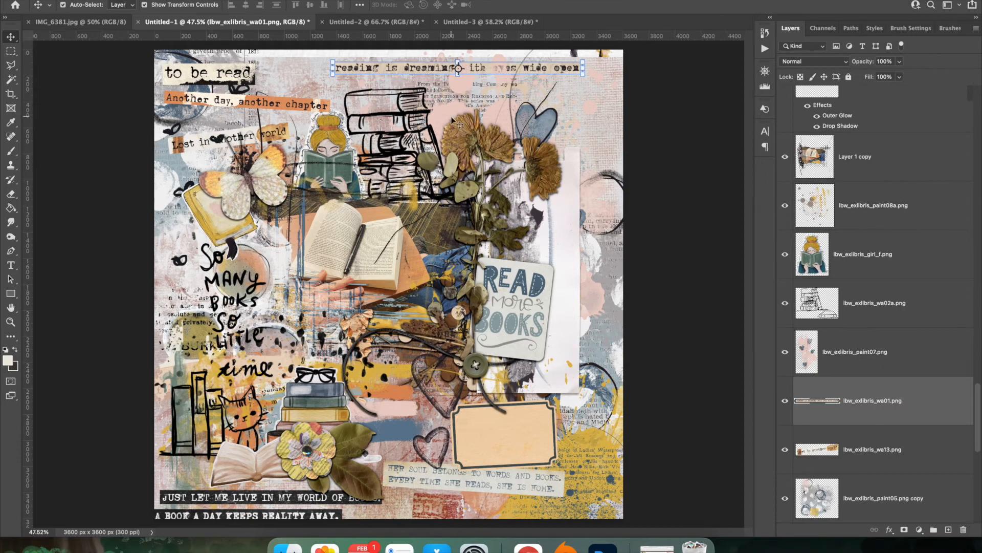
left_click(207, 73)
key("BackSpace")
- Compare the background papers by switching their visibility and delete the unwanted ones
left_click(604, 100)
left_click(784, 304)
left_click(785, 353)
left_click(785, 402)
left_click(785, 450)
left_click(785, 451)
left_click(785, 402)
left_click(914, 449)
key("BackSpace")
key("BackSpace")
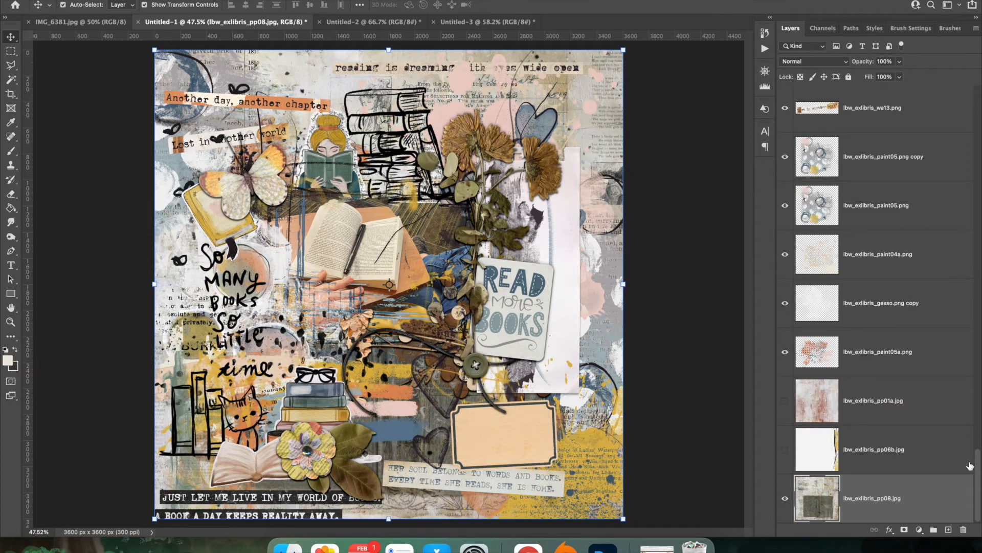
- Preview lbw_exlibris_pp01a.jpg shifted slightly up and lbw_exlibris_pp06b.jpg, and remove lbw_exlibris_pp01a.jpg to keep lbw_exlibris_pp08.jpg as the background
left_click(783, 401)
left_click_drag(618, 127, 618, 106)
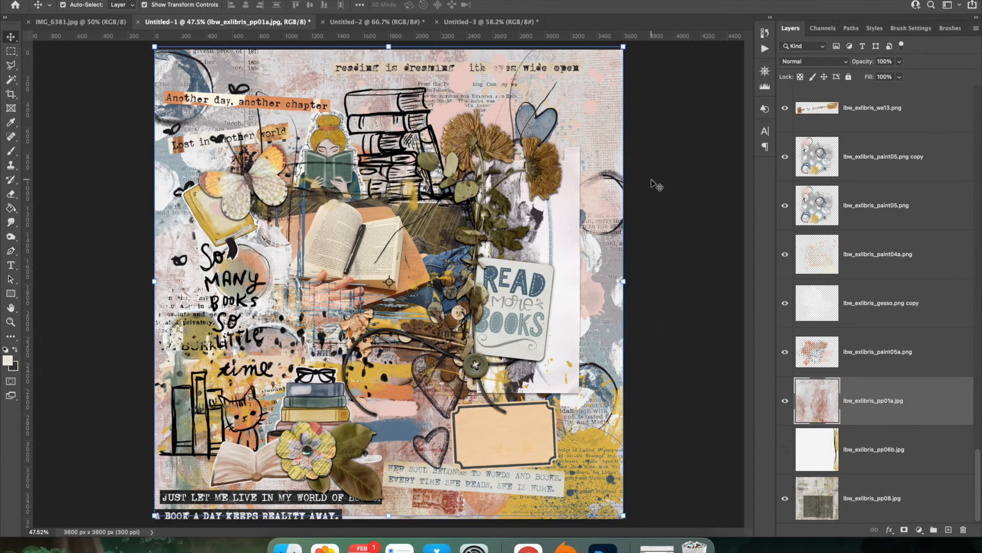
left_click(785, 401)
key("BackSpace")
left_click(785, 451)
left_click(785, 450)
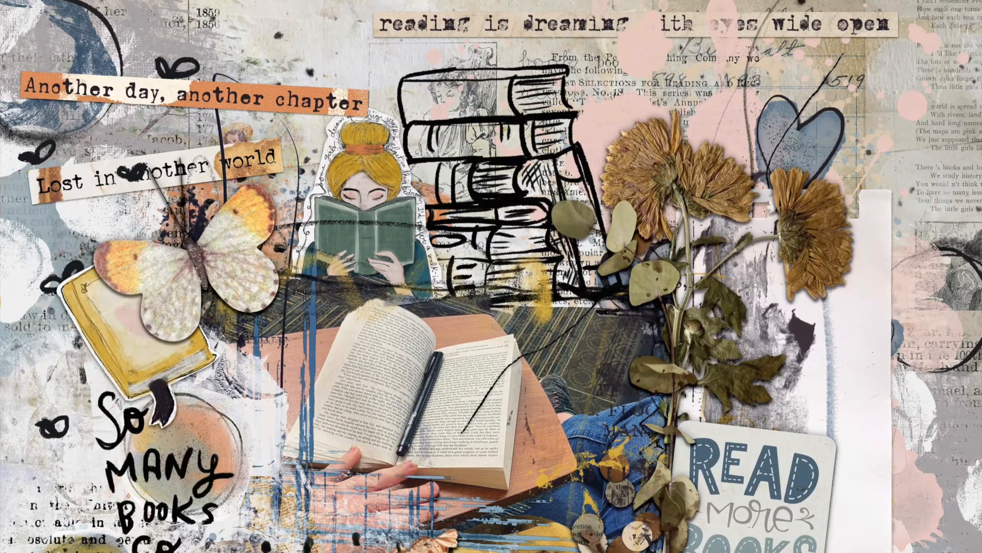